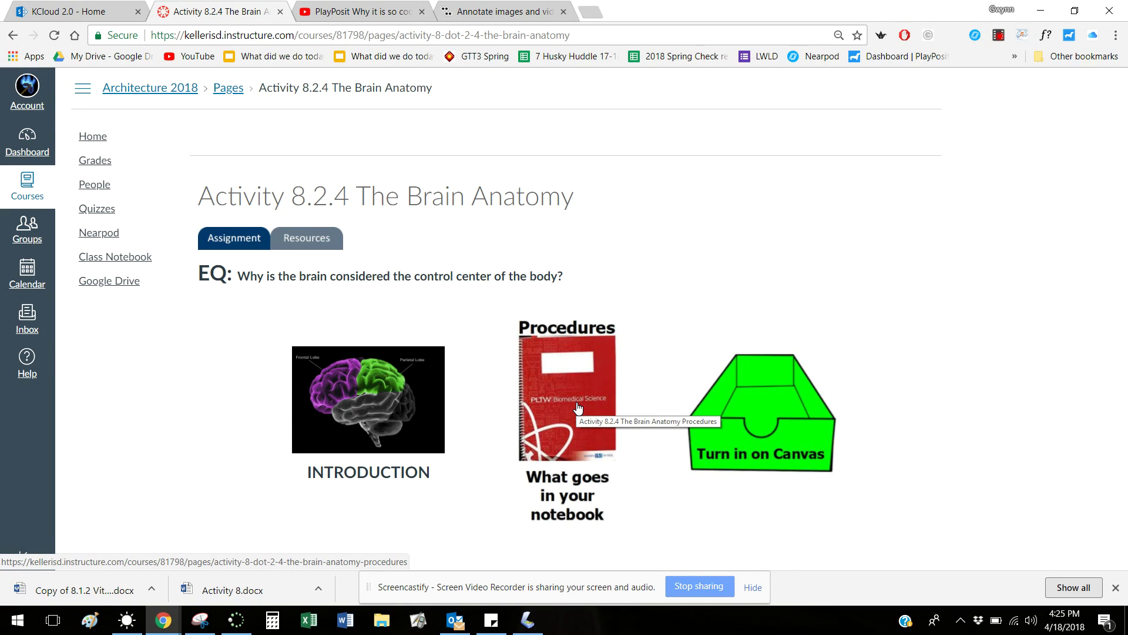
Open the Activity 8.2.4 Brain Anatomy assignment and follow its Part 1 Thinglink link
click(786, 435)
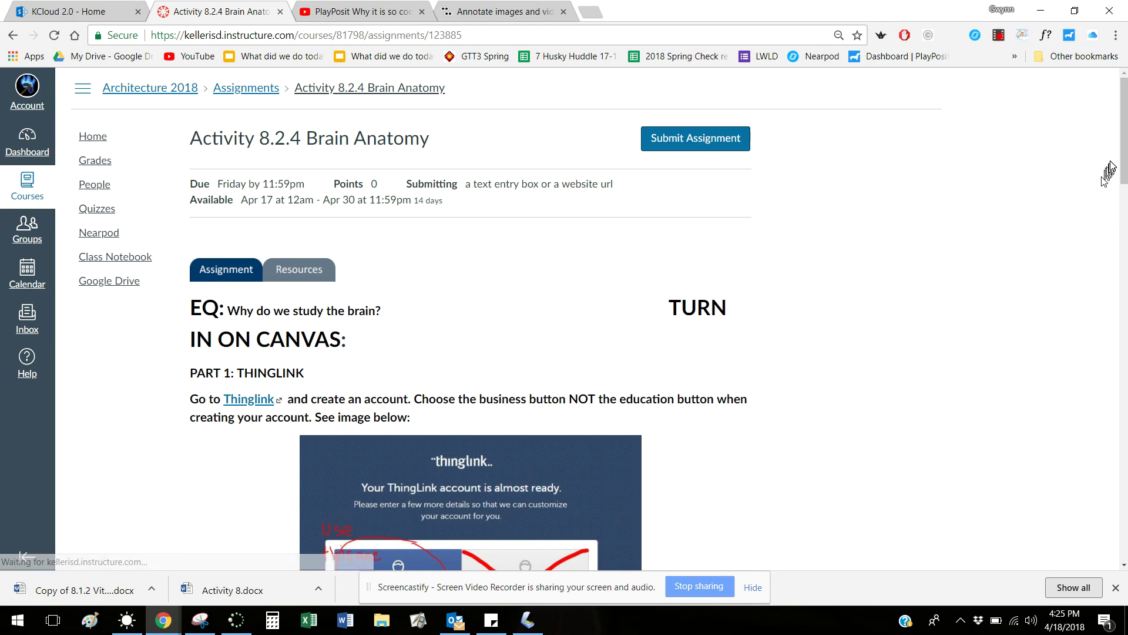
drag(1125, 165, 1124, 213)
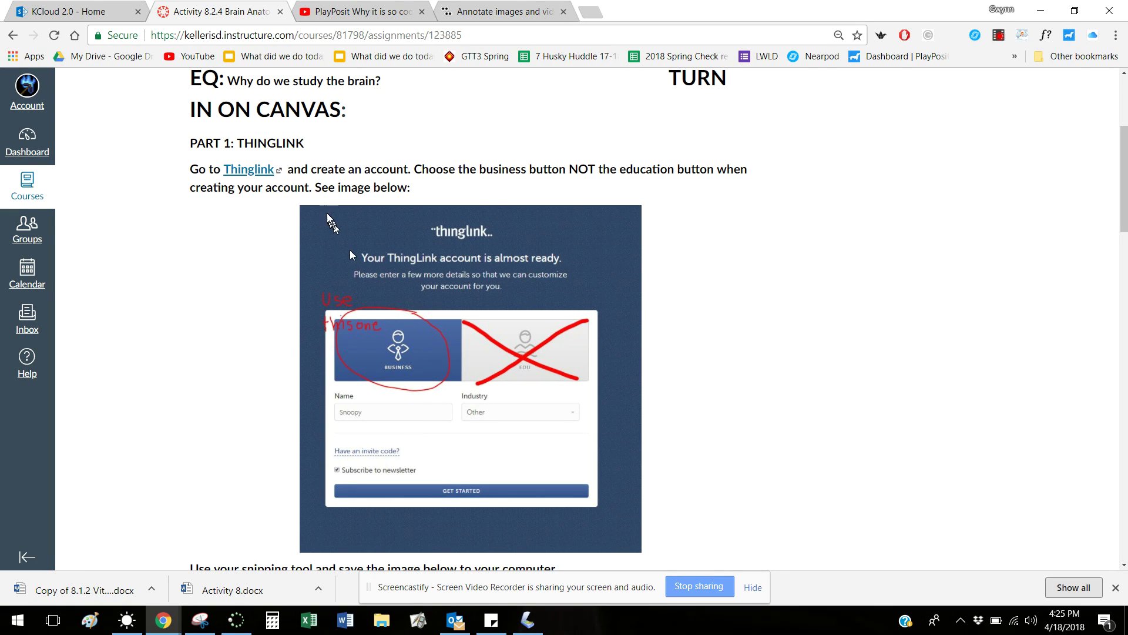
click(254, 170)
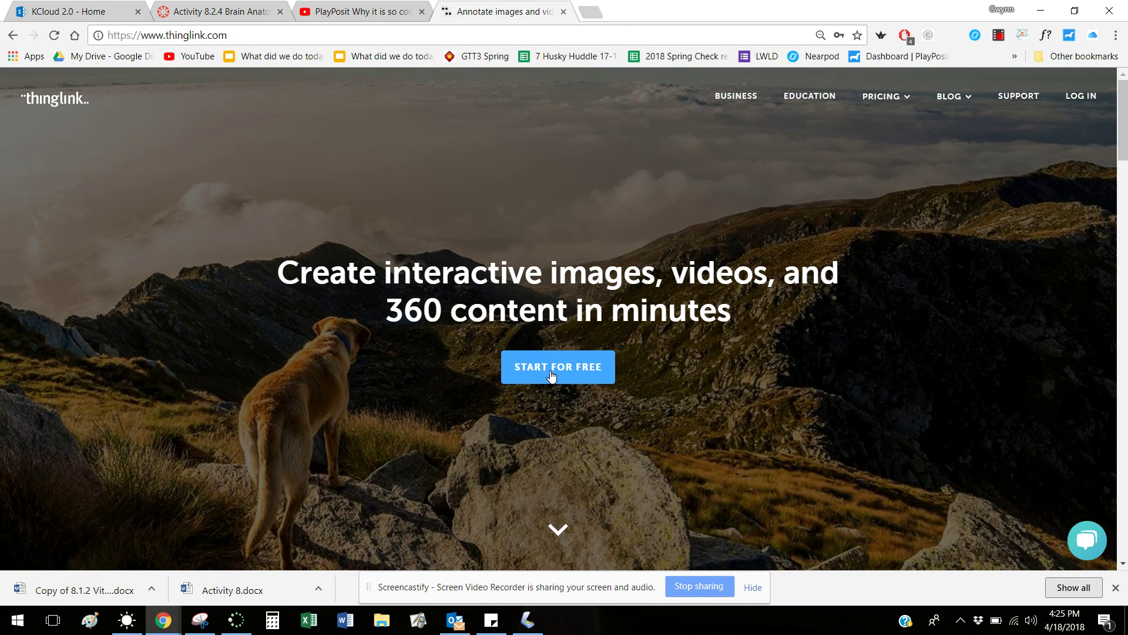
Start a free ThingLink sign-up, replace the autofilled e-mail with a new address, and create the account
click(555, 370)
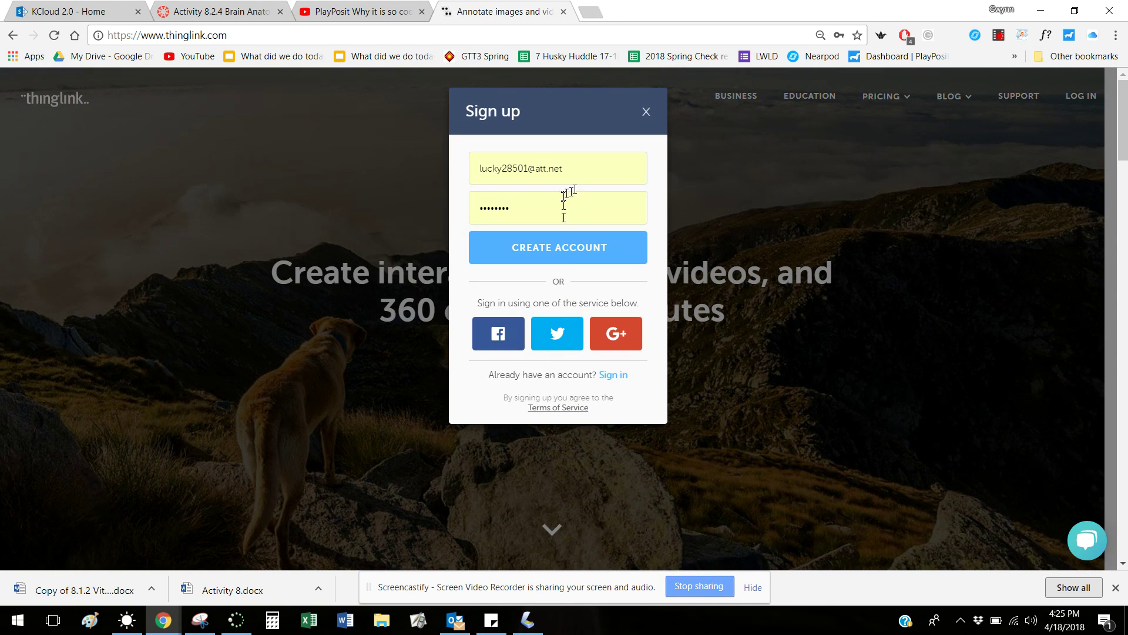
drag(569, 173, 473, 174)
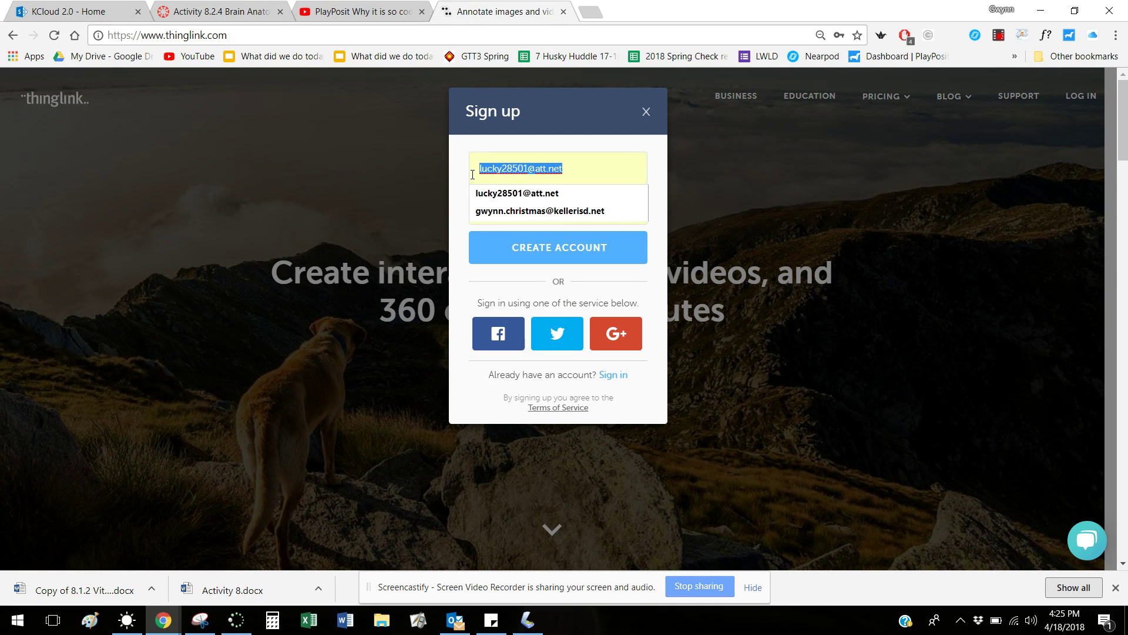
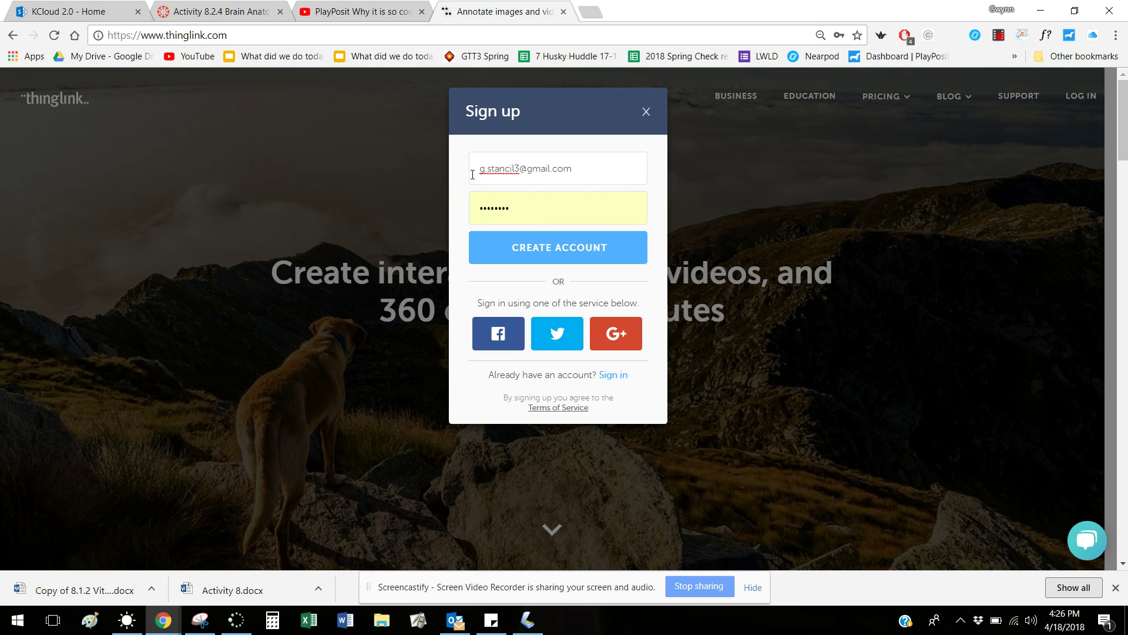
click(533, 245)
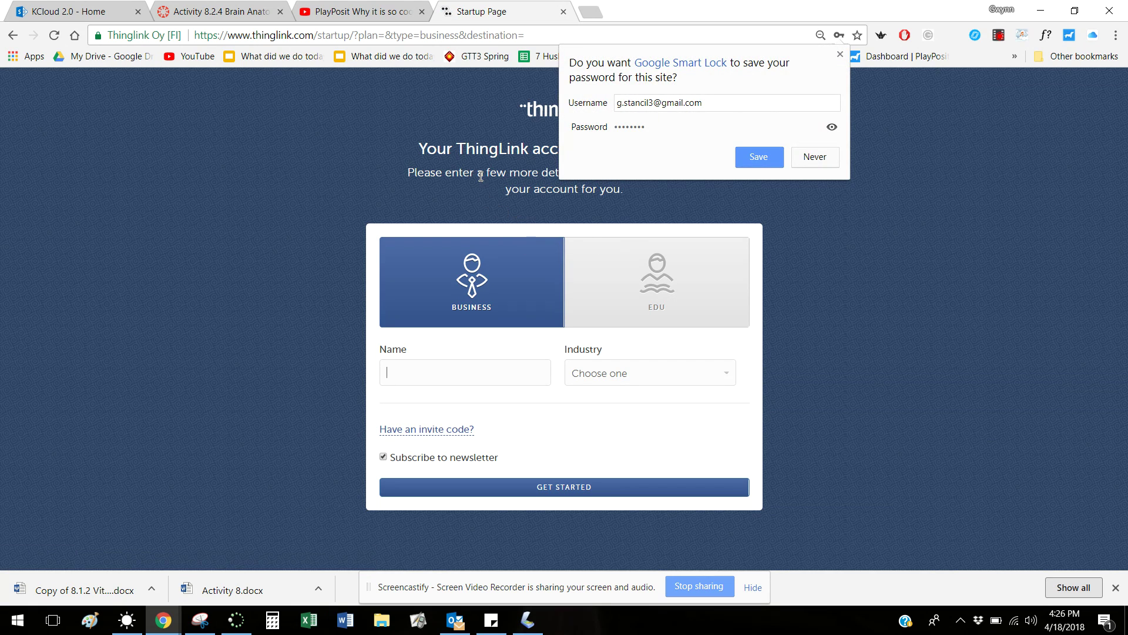
Decline saving the password, enter a name, choose industry Other, and start using ThingLink
click(486, 283)
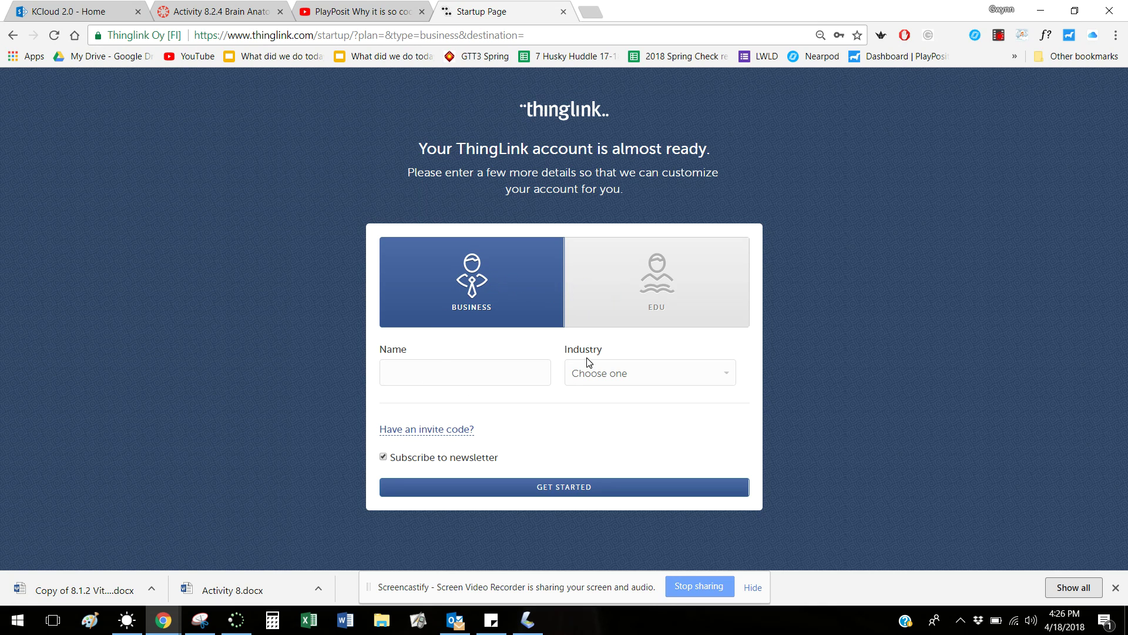
click(433, 379)
click(731, 376)
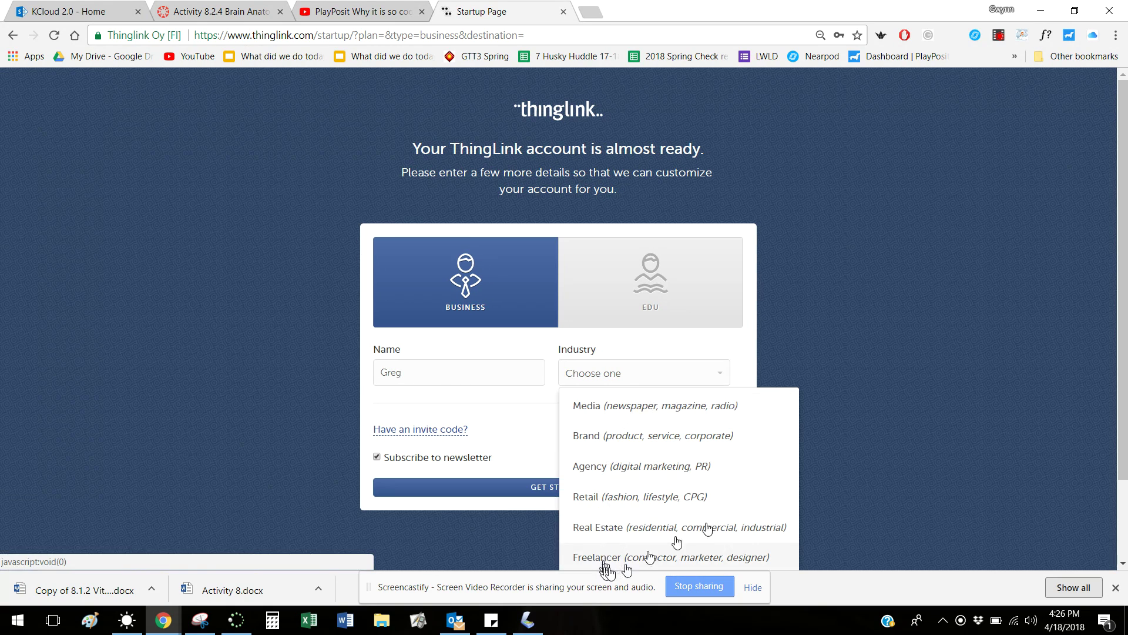
scroll(655, 540, down, 2)
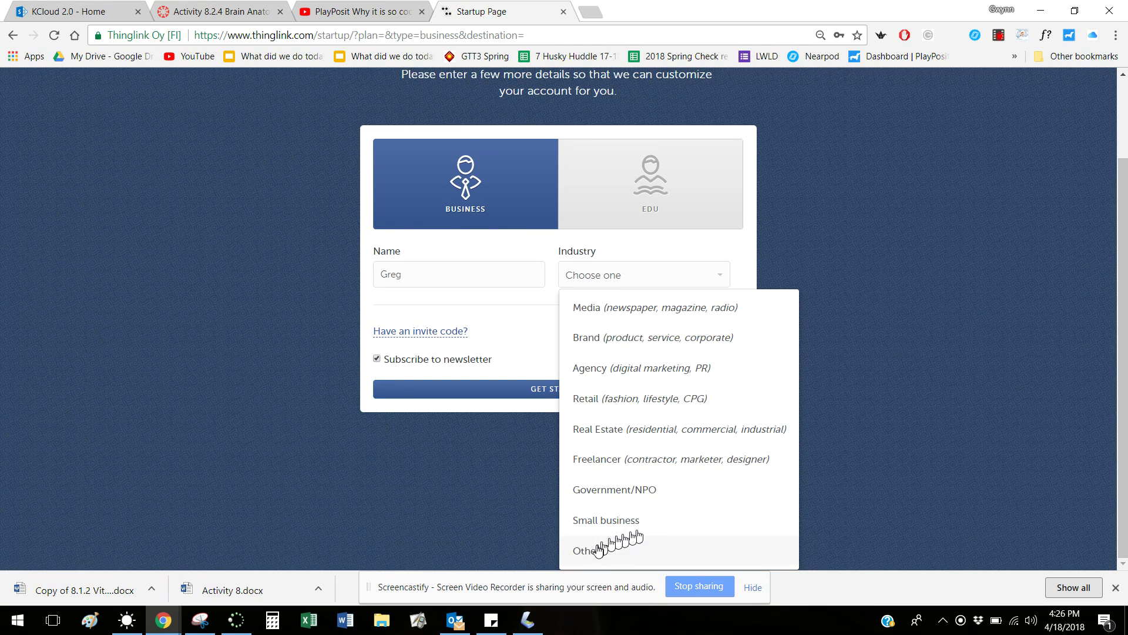
click(605, 549)
click(555, 487)
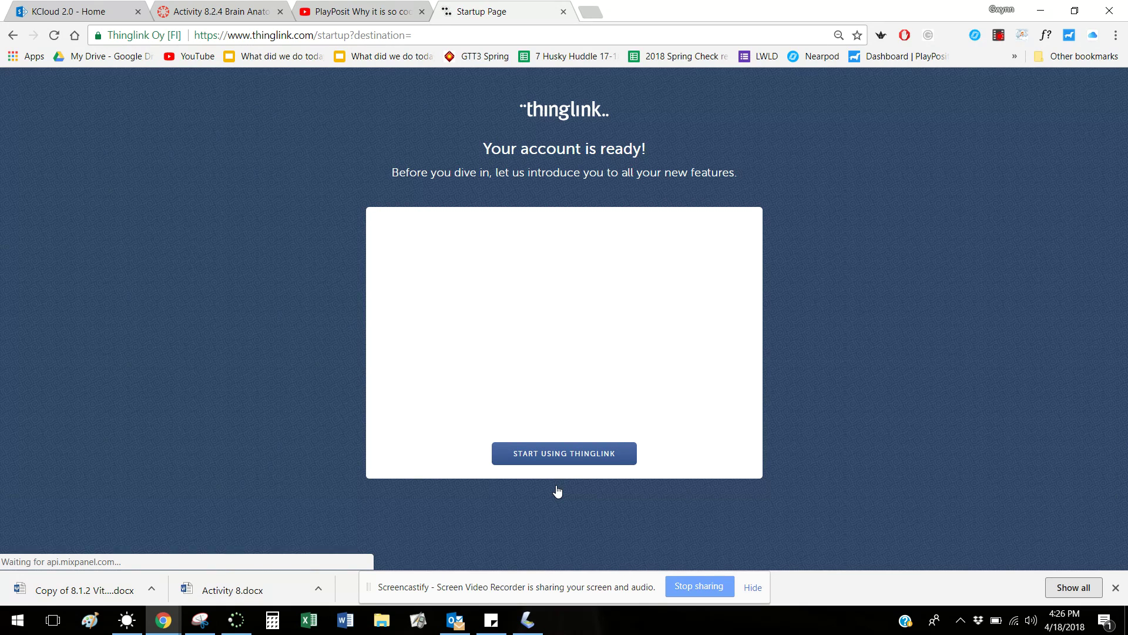
click(598, 458)
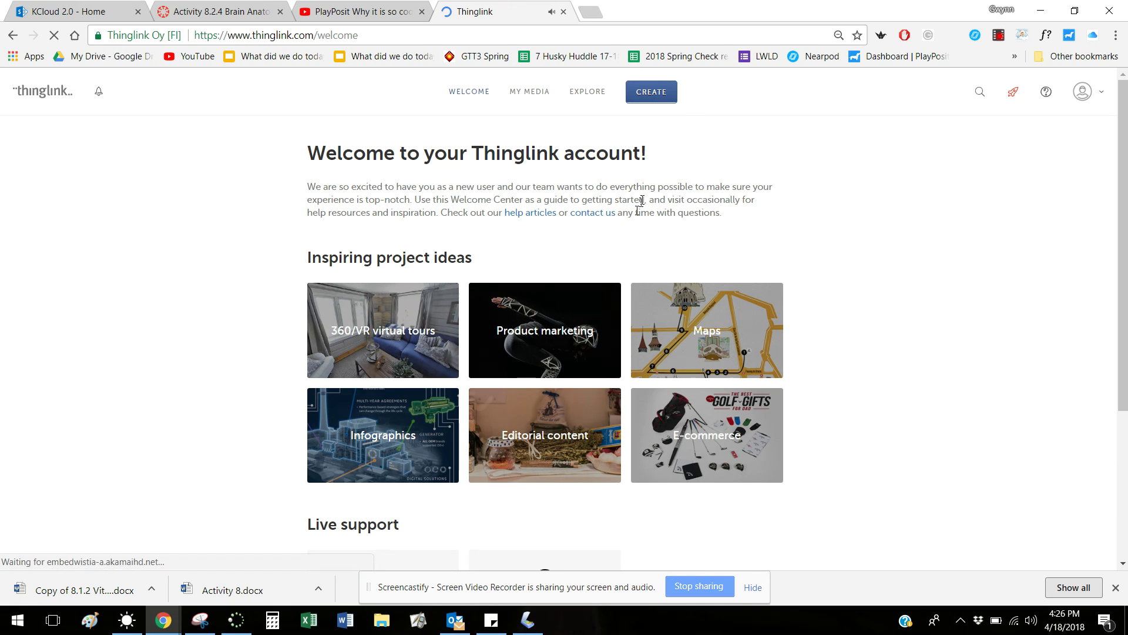
Begin a CREATE > Upload Image, cancel the file dialog, and return to the Canvas assignment tab
click(650, 99)
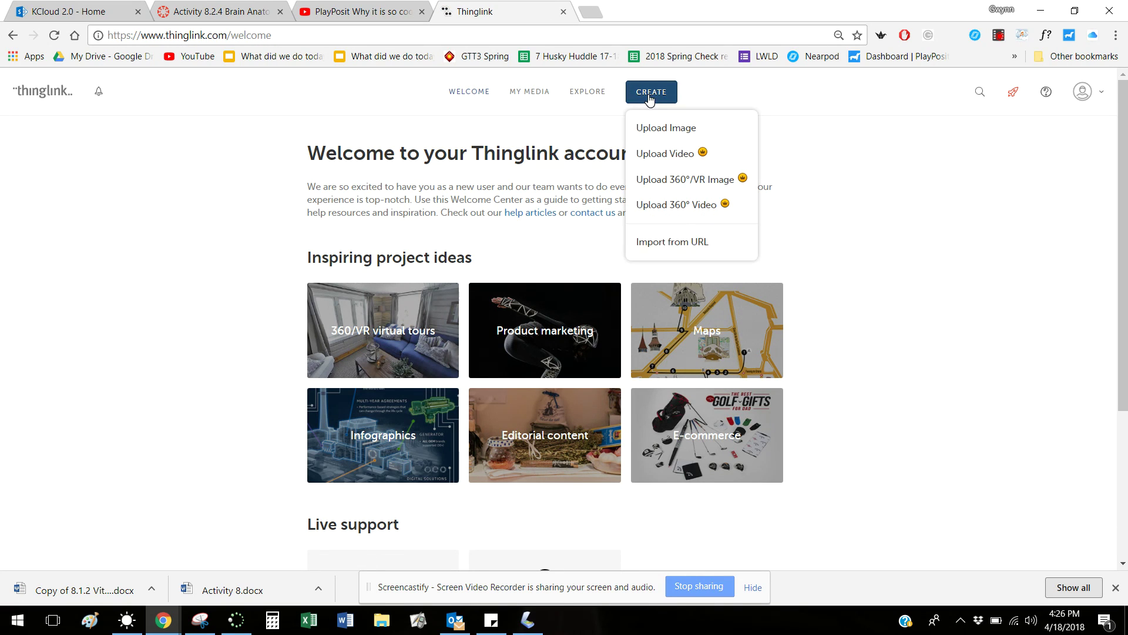
click(654, 129)
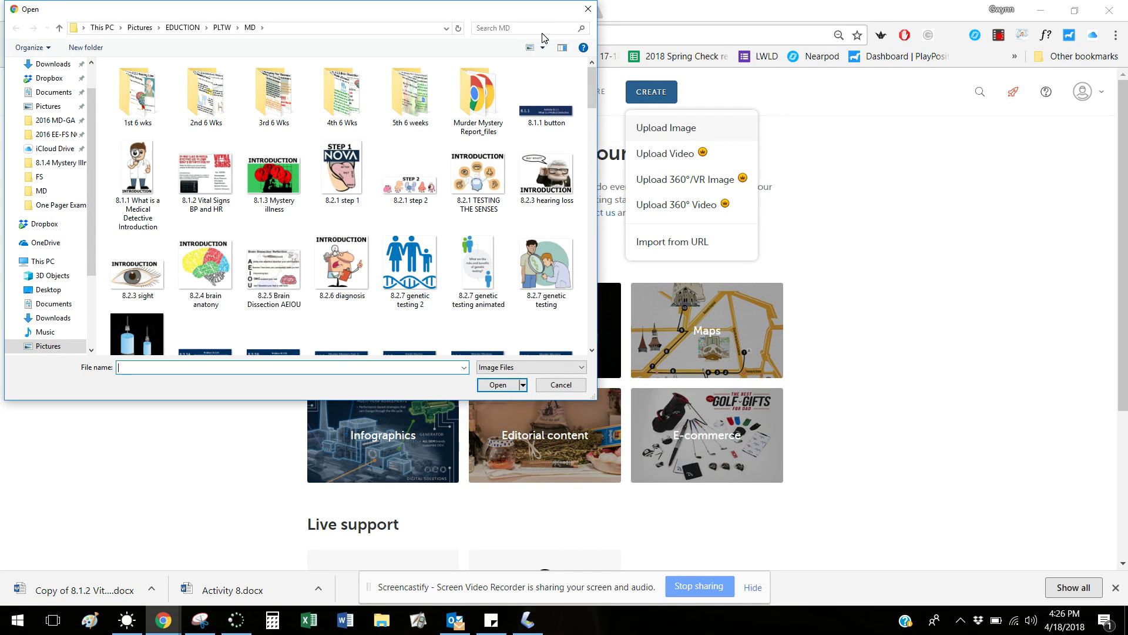
click(583, 11)
click(216, 11)
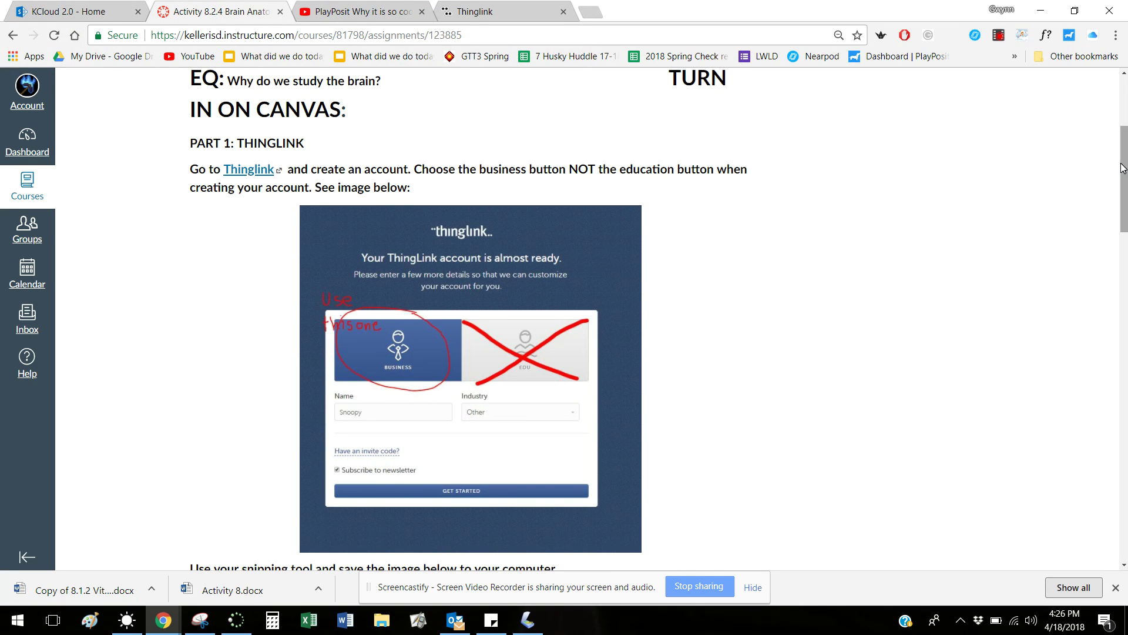
Scroll to the brain diagram in the Canvas instructions and drag it onto the ThingLink tab
drag(1124, 167, 1116, 233)
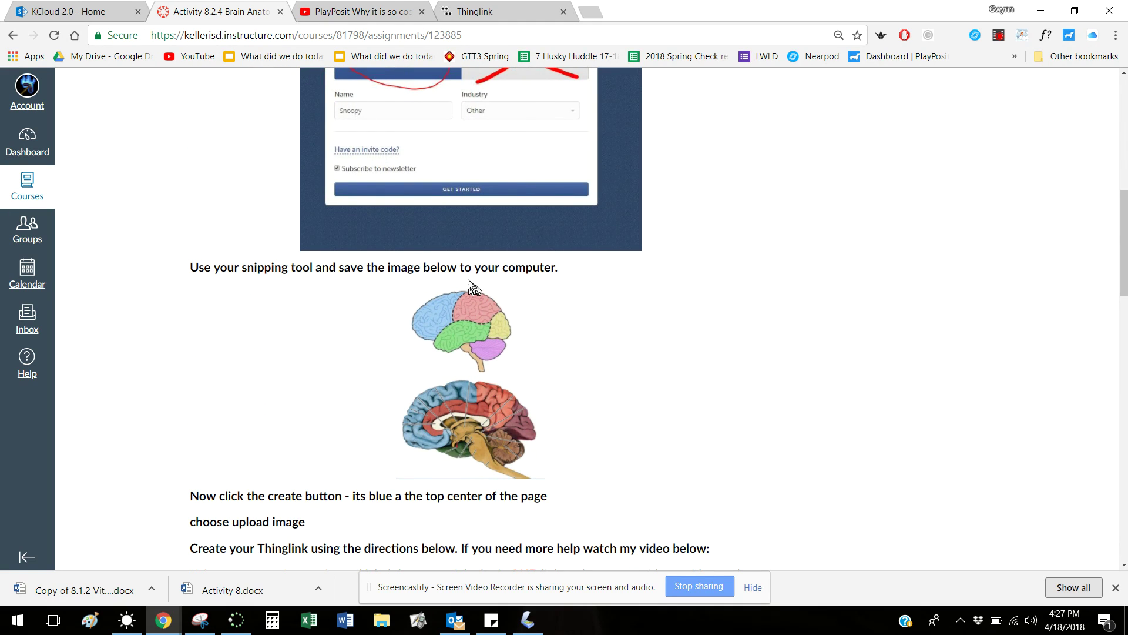
drag(411, 392, 286, 540)
drag(227, 515, 308, 501)
drag(384, 499, 654, 96)
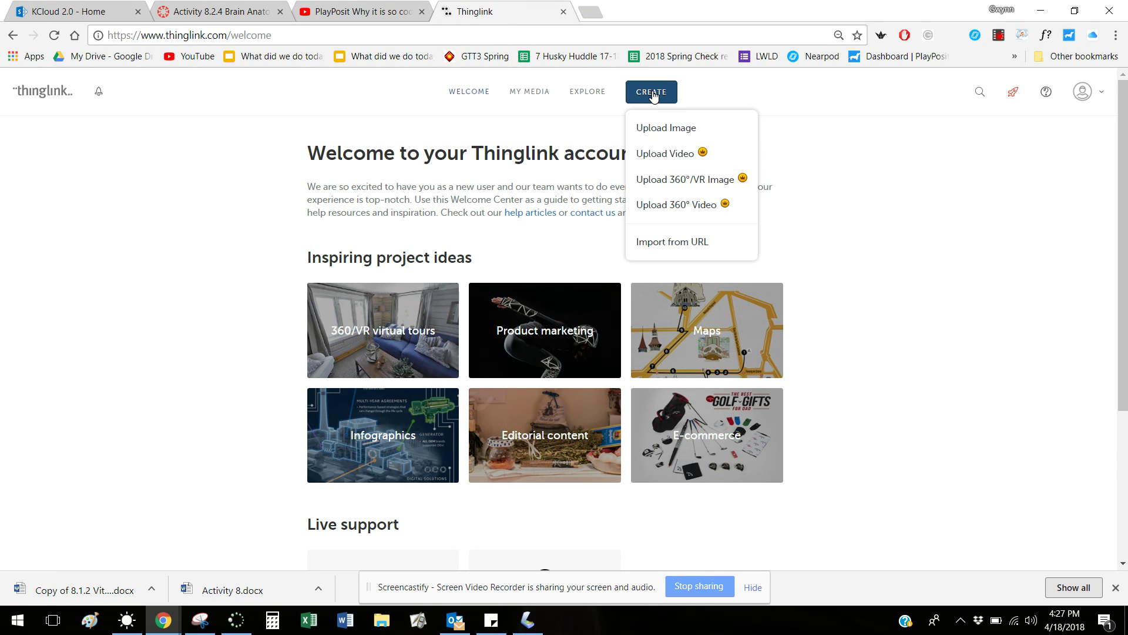
Upload the 'Brain diagrams' image file as a new ThingLink interactive image
click(664, 129)
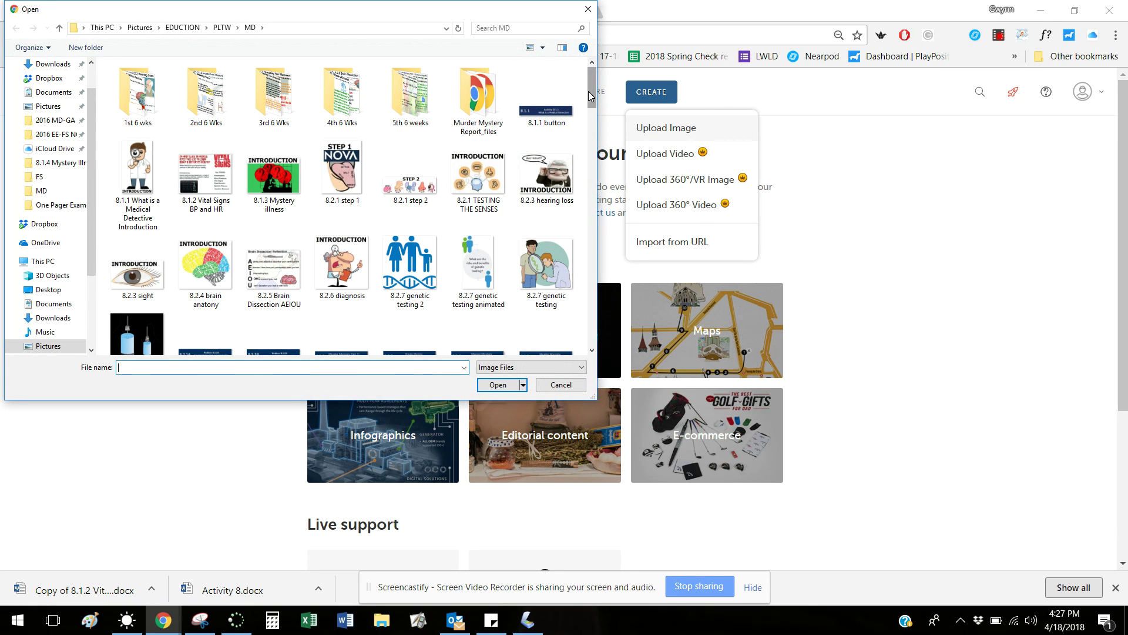
drag(590, 96, 587, 162)
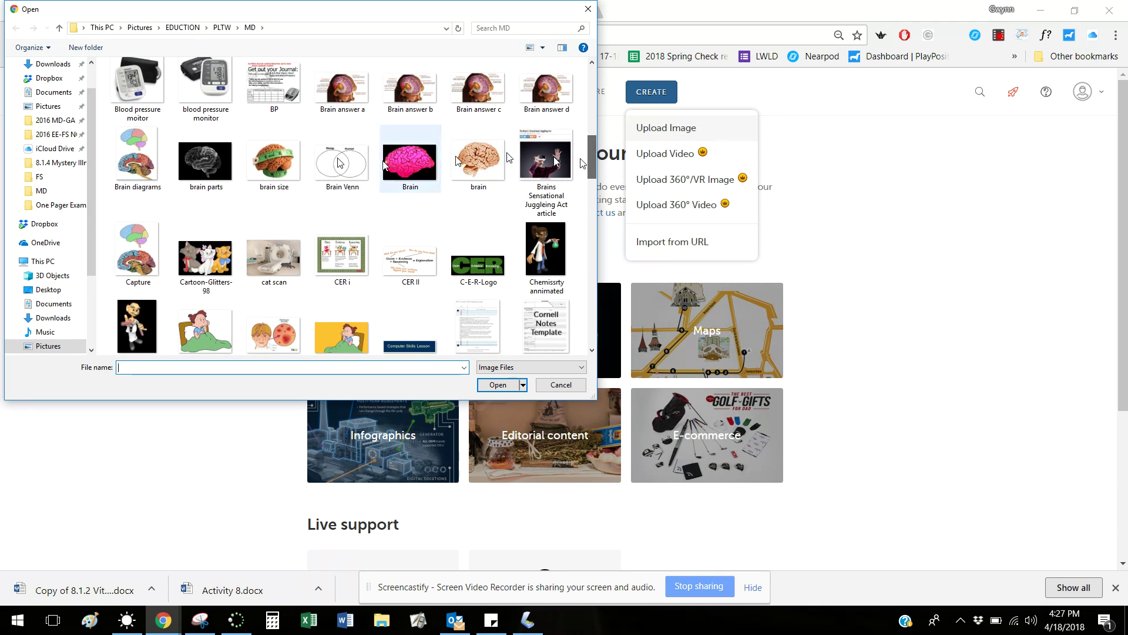
click(134, 150)
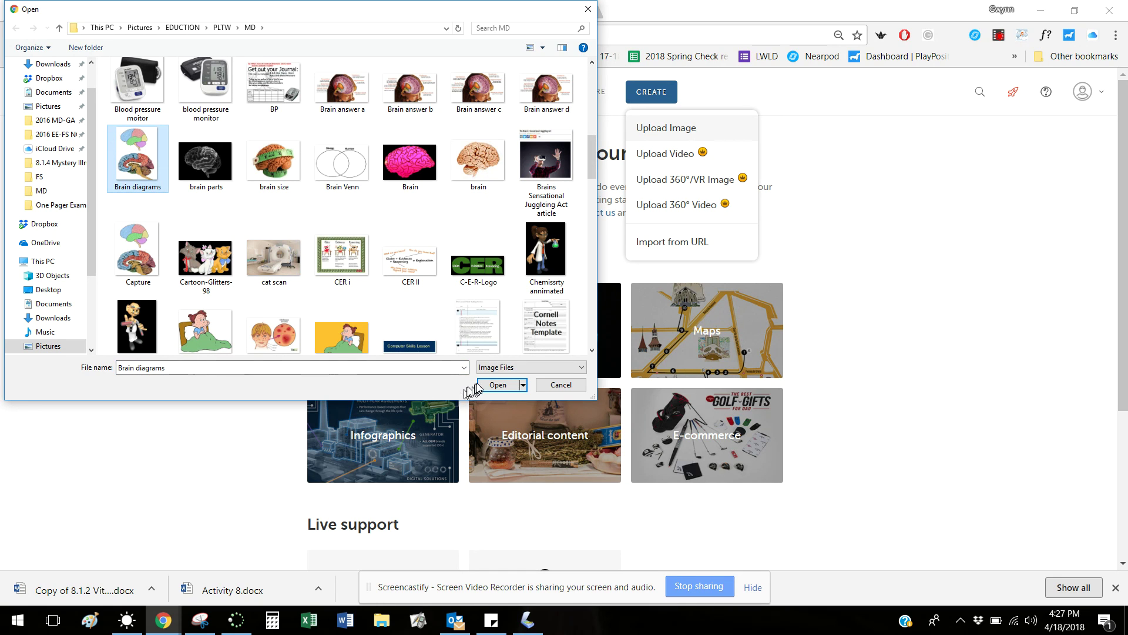
click(496, 385)
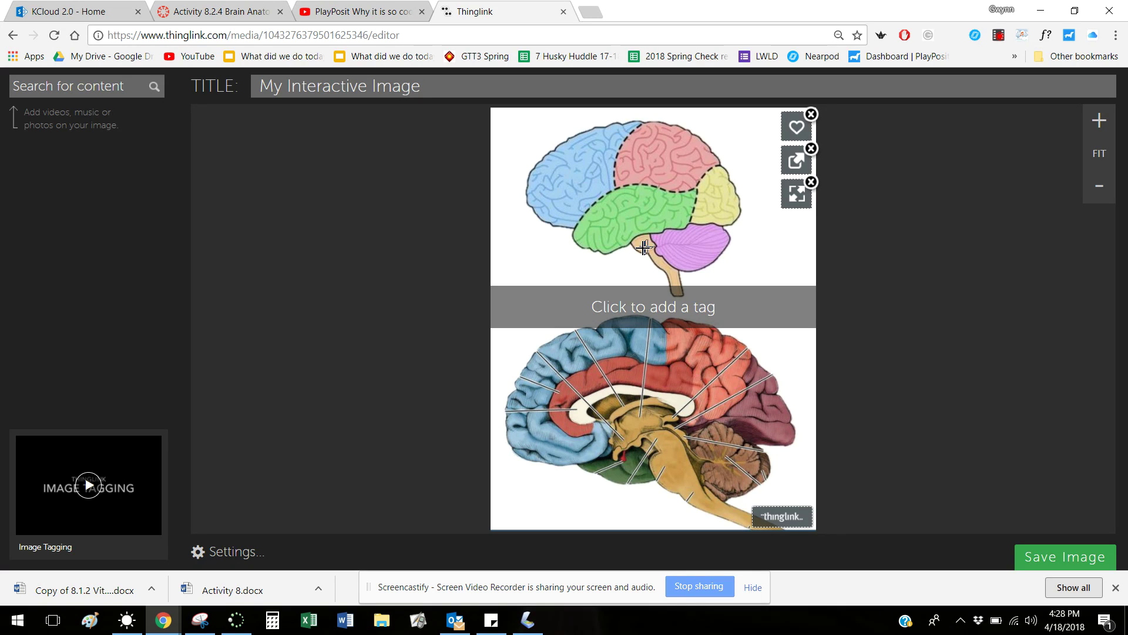
Place a tag on the green lobe of the upper brain diagram, then return to Canvas
click(643, 248)
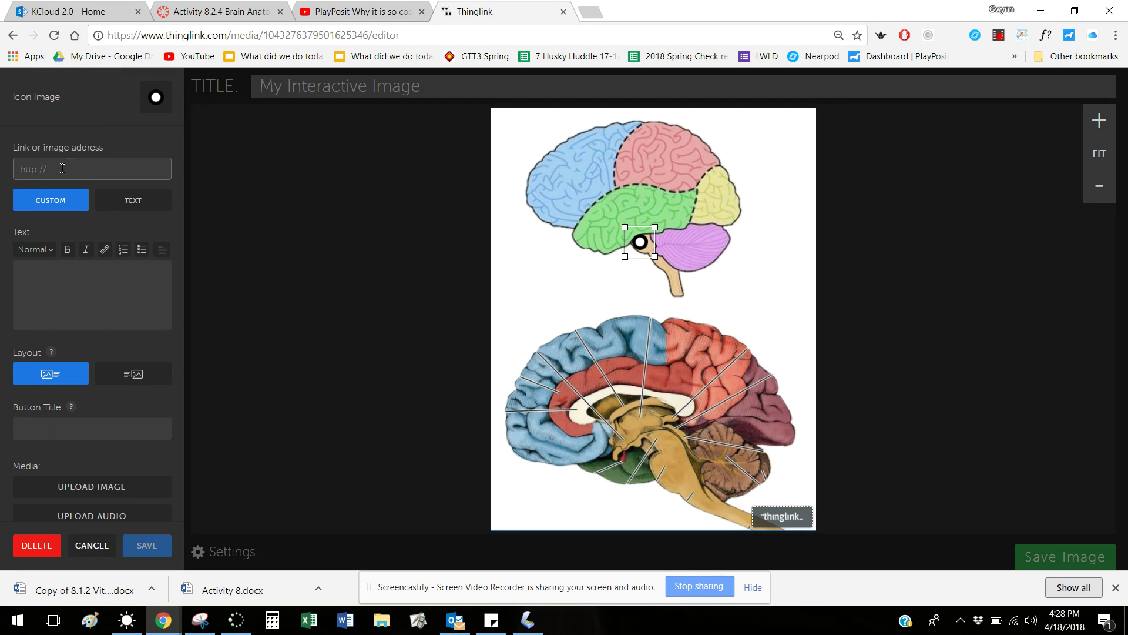
click(188, 17)
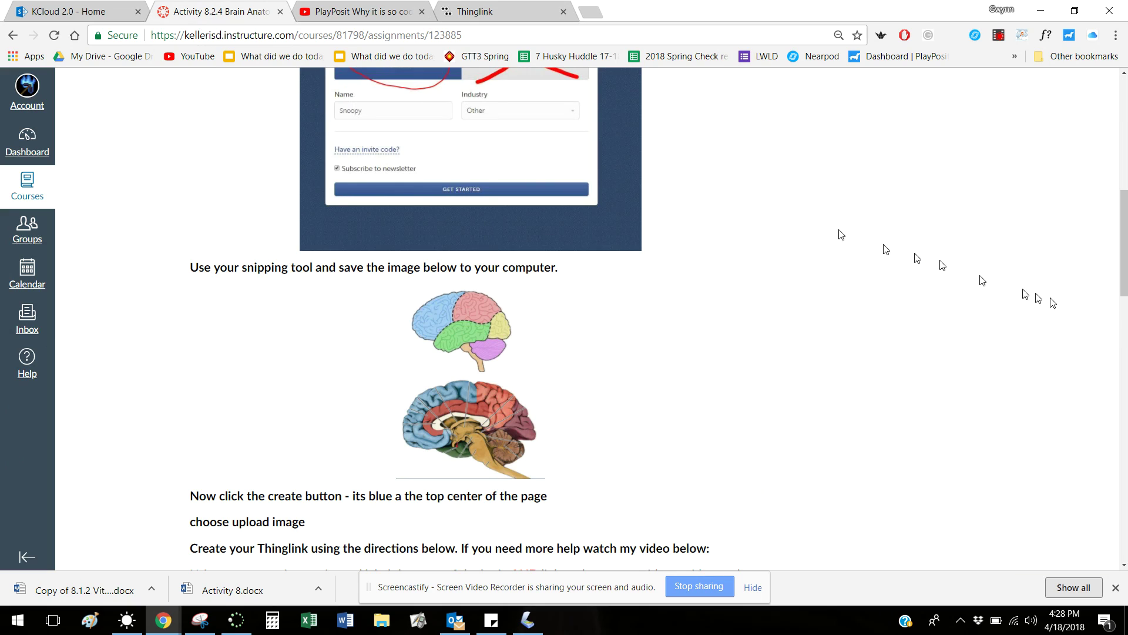
drag(1123, 270, 1121, 354)
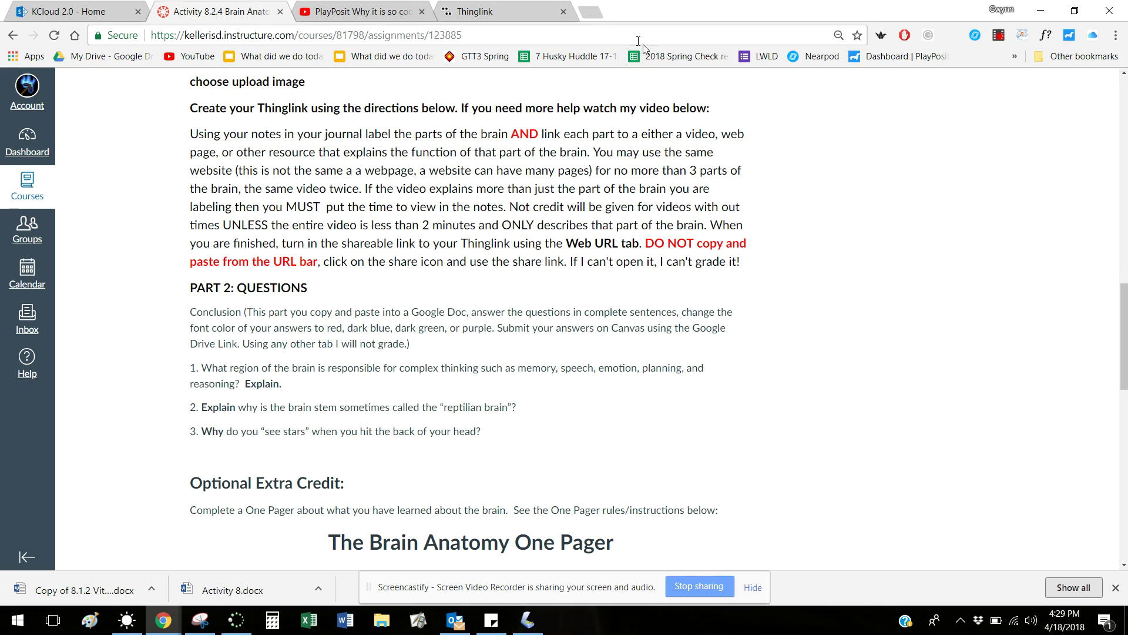
Start the tag's link in ThingLink, then search Google for 'brainstem function' in a new tab
click(515, 13)
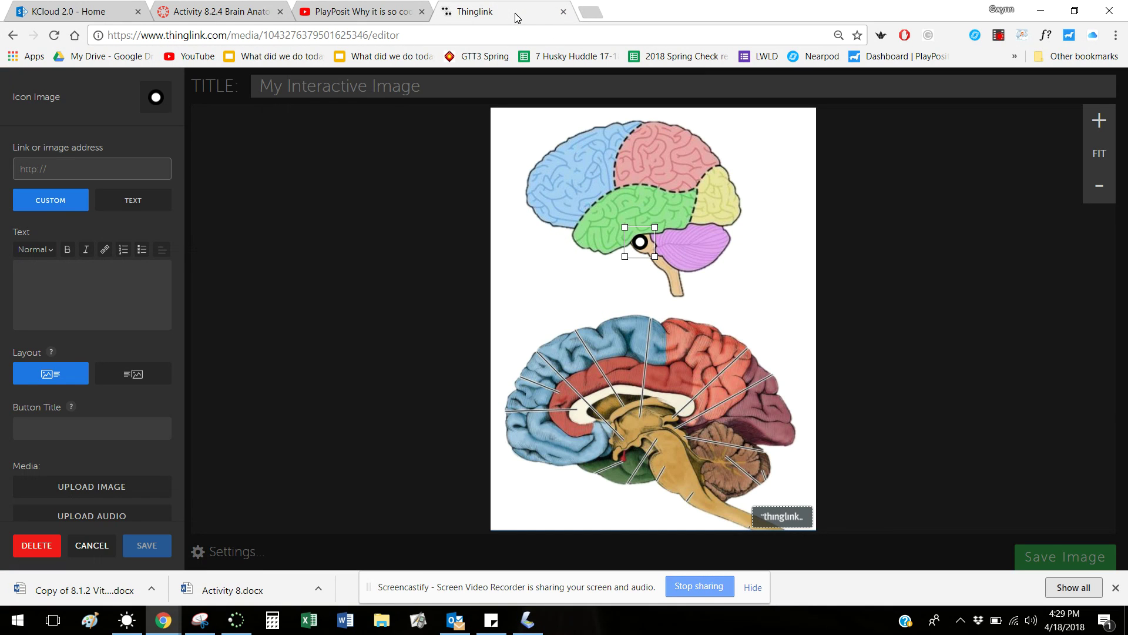
click(100, 174)
click(589, 12)
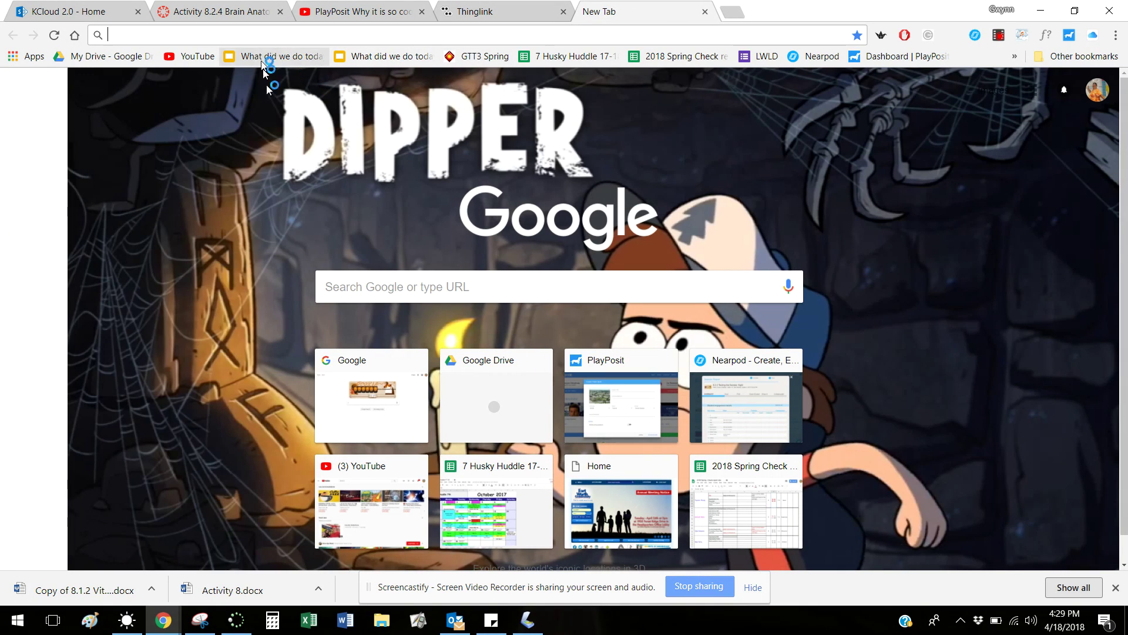
click(348, 292)
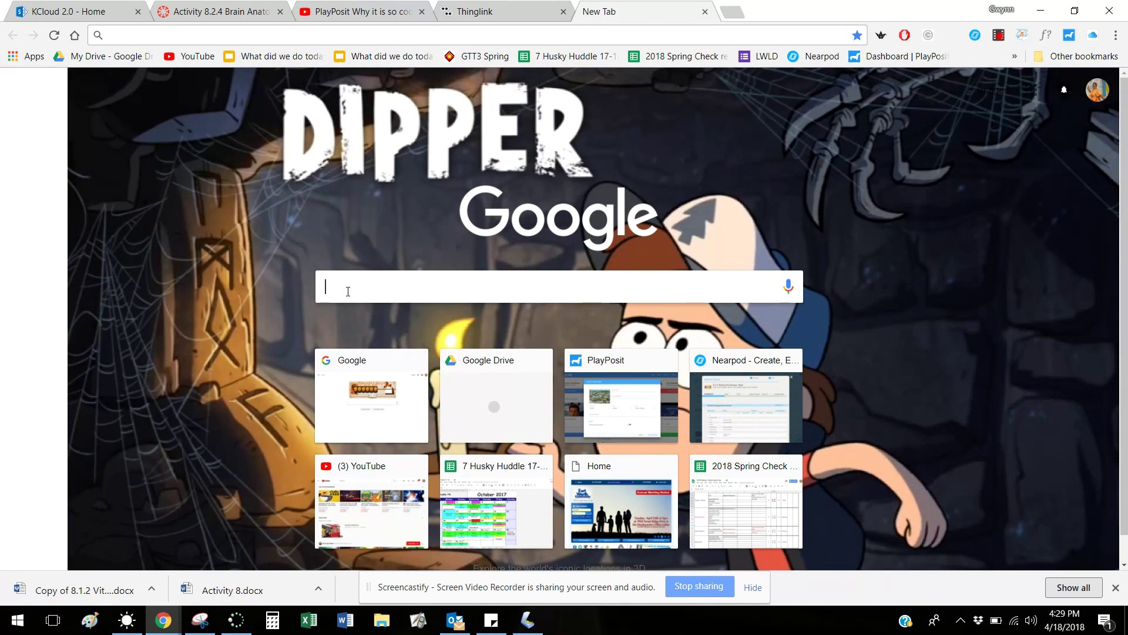
text(br)
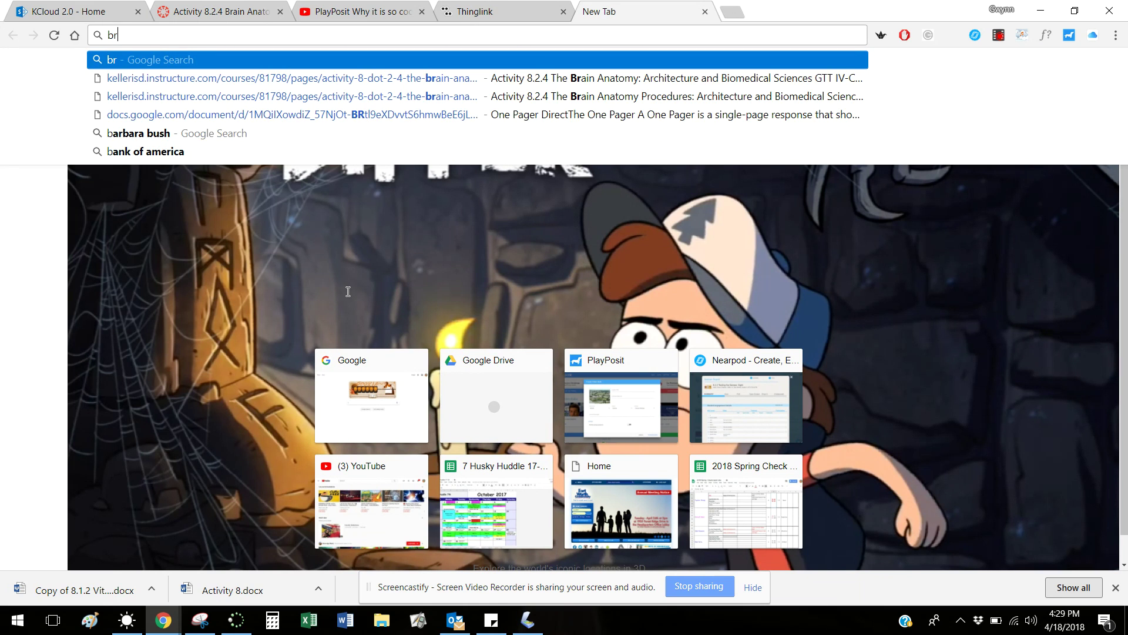
text(ainstem)
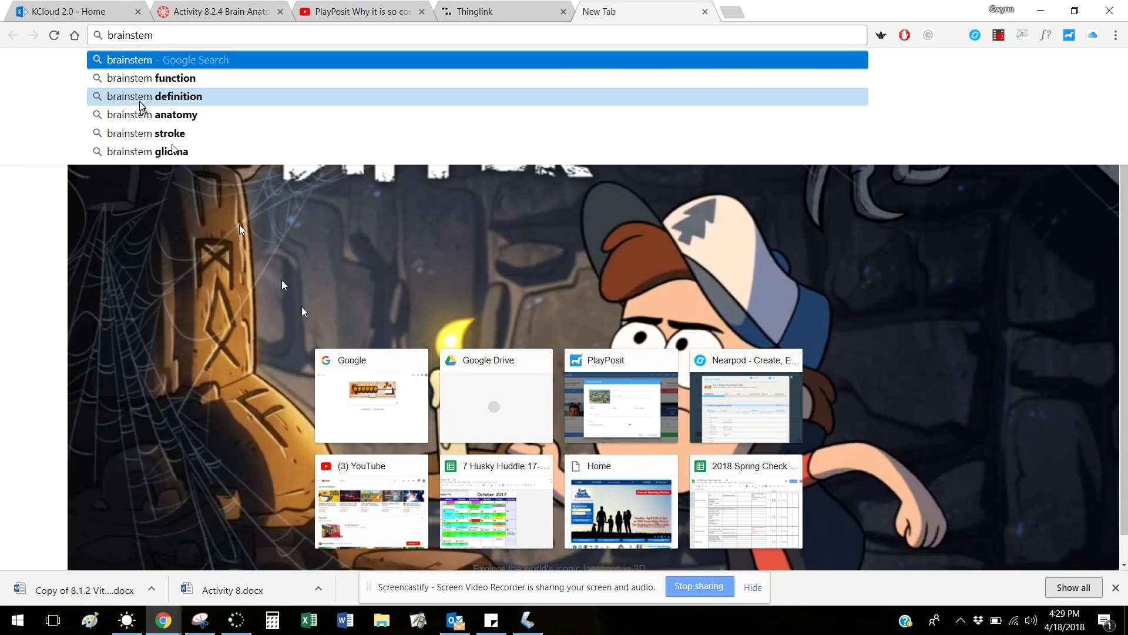
click(149, 85)
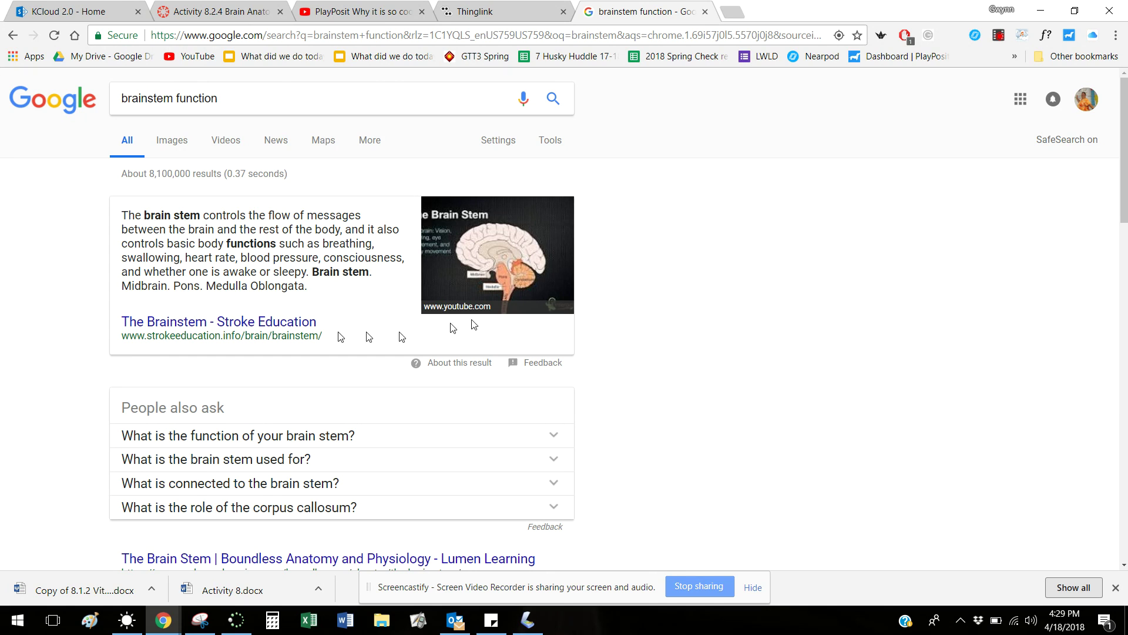
Open Lumen Learning's 'The Brain Stem' article from the results and select its URL
drag(1120, 173, 1120, 239)
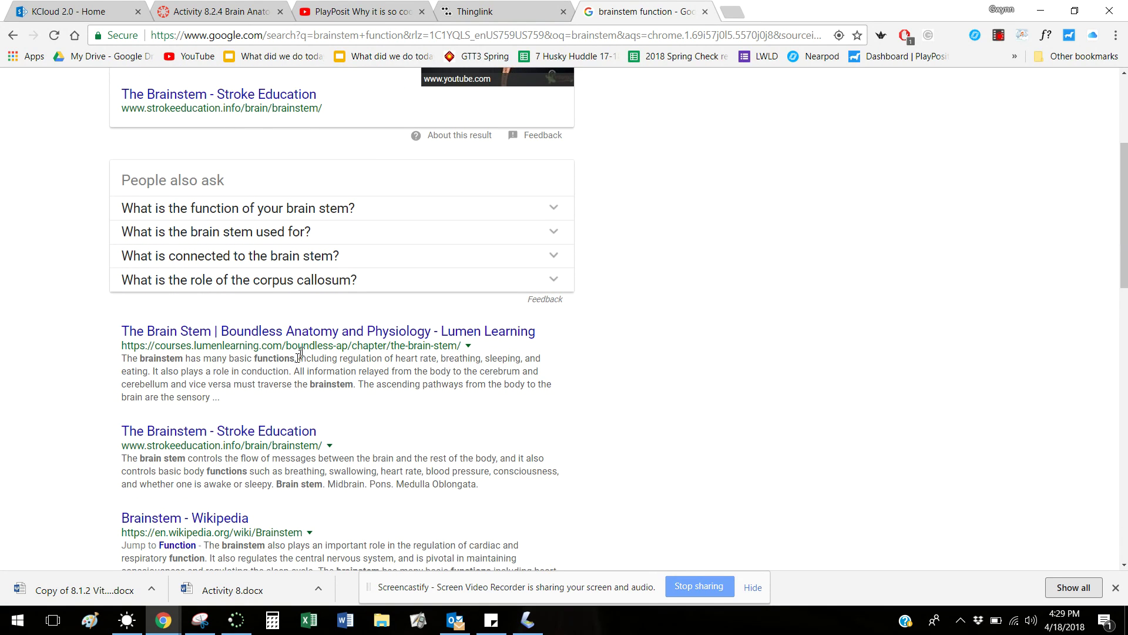
click(295, 336)
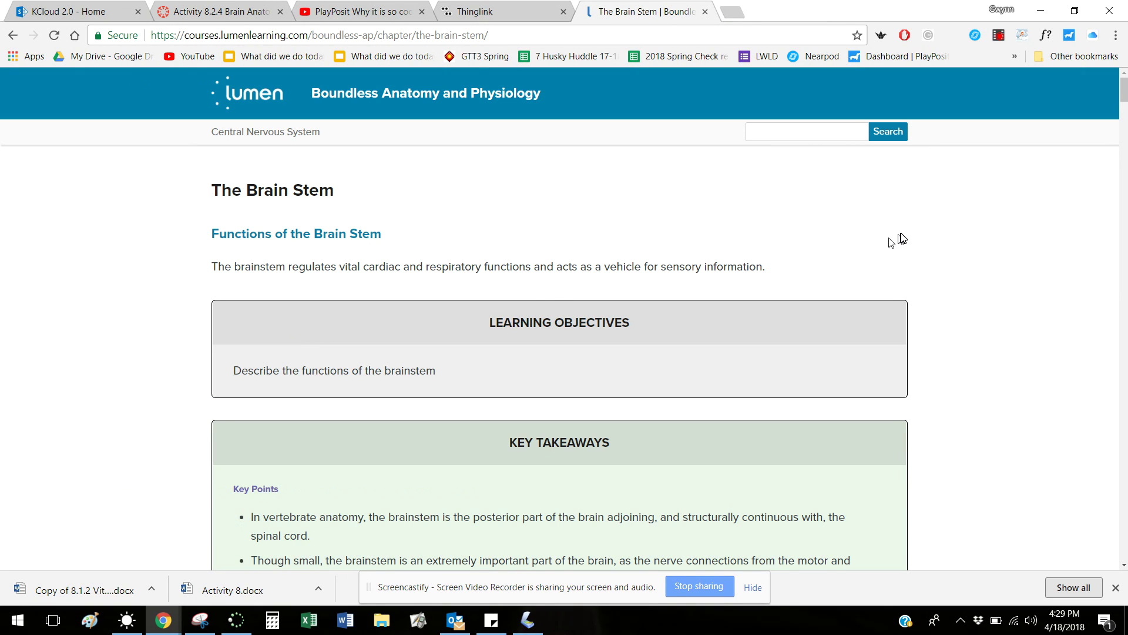
drag(1125, 98, 1126, 155)
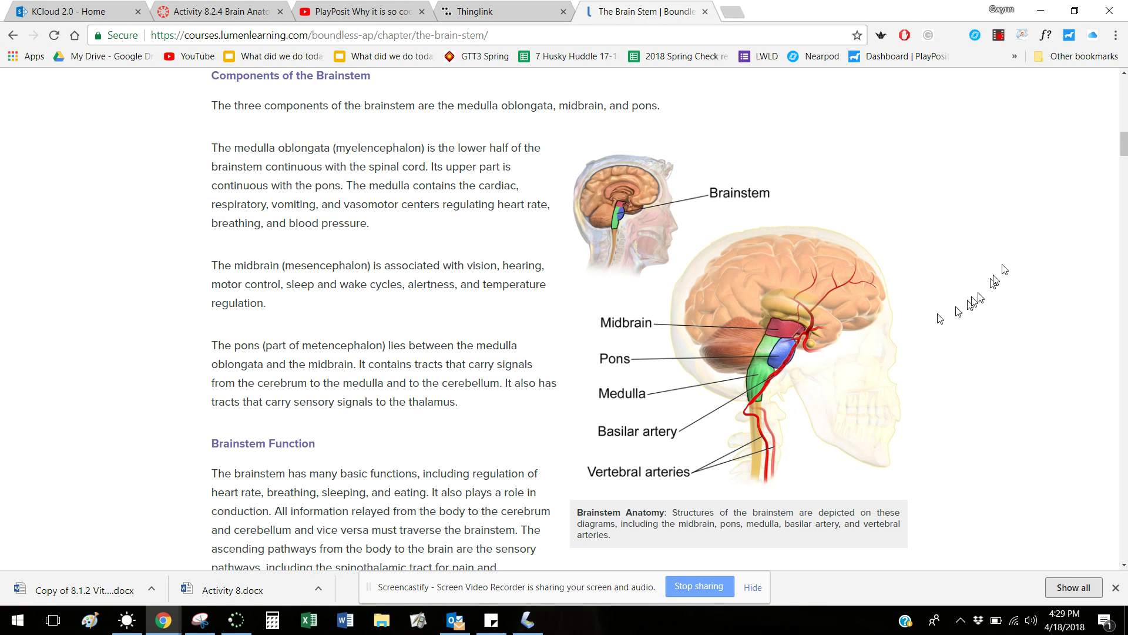
mouse_move(1124, 152)
mouse_down()
mouse_move(1124, 164)
mouse_move(1124, 133)
mouse_up()
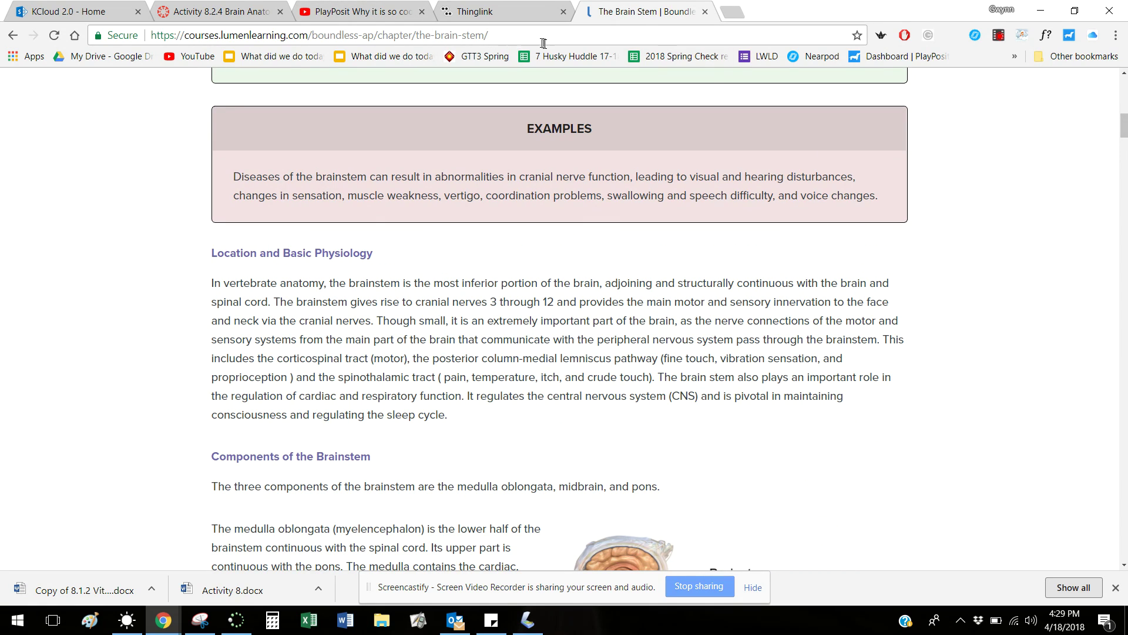
drag(540, 39, 150, 39)
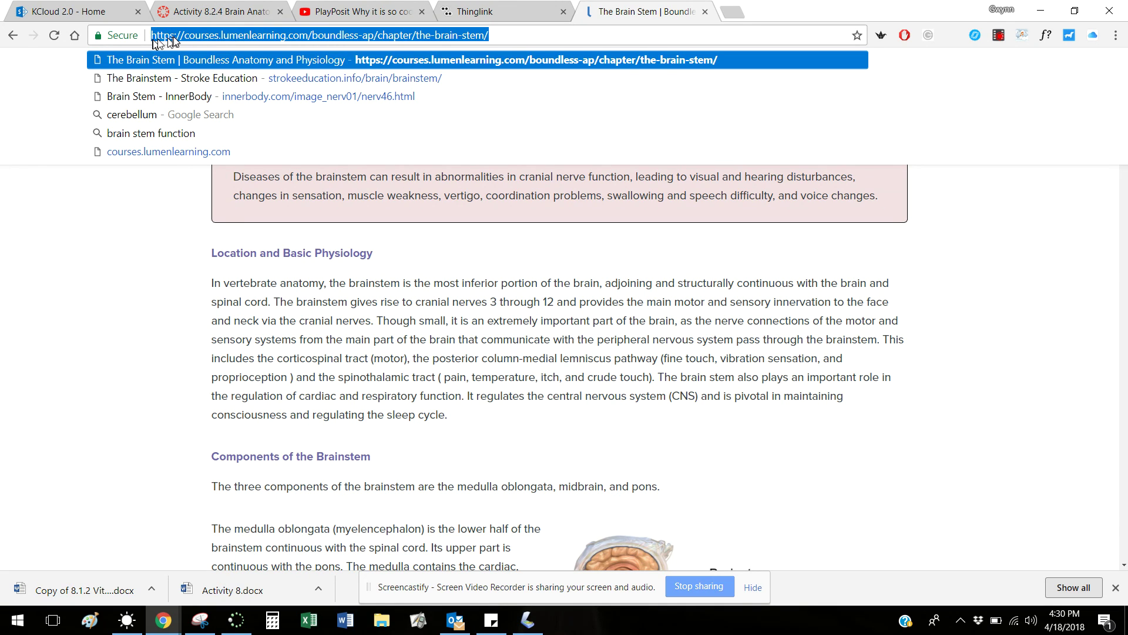
Copy the Lumen brain stem article URL, paste it as the tag's link, and save the tag
right_click(171, 37)
click(209, 88)
click(467, 13)
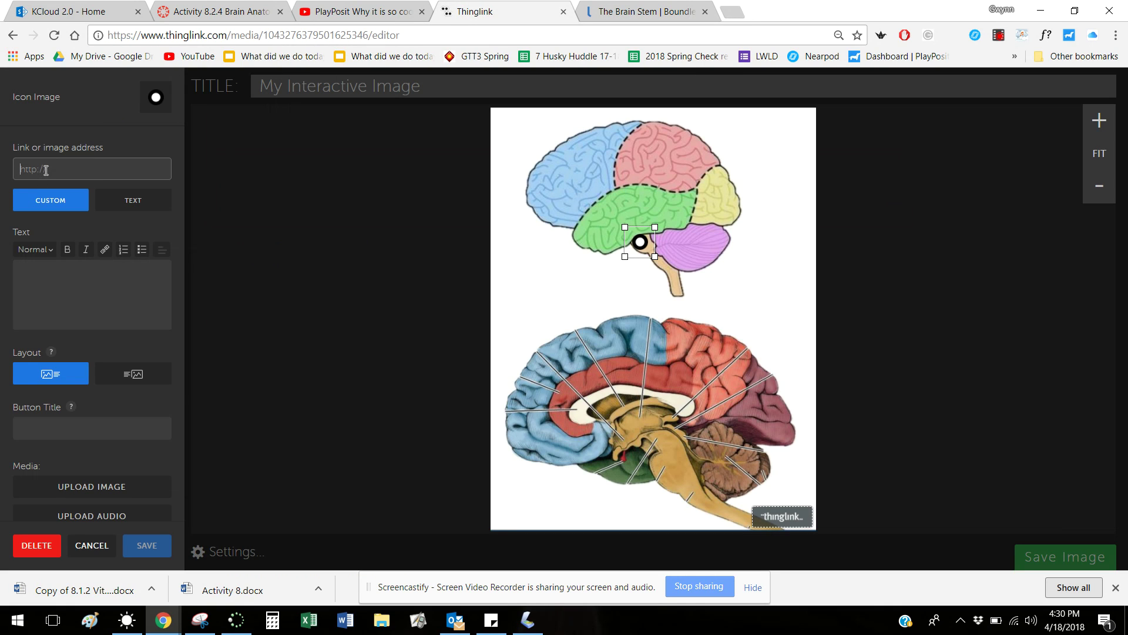
right_click(46, 170)
click(75, 254)
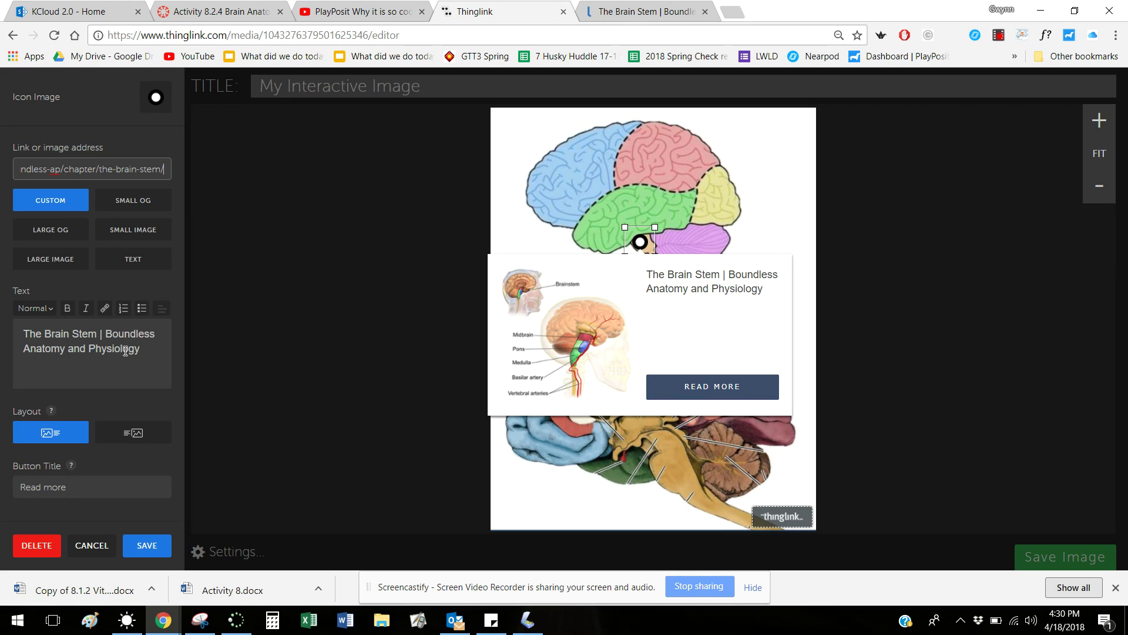
click(142, 549)
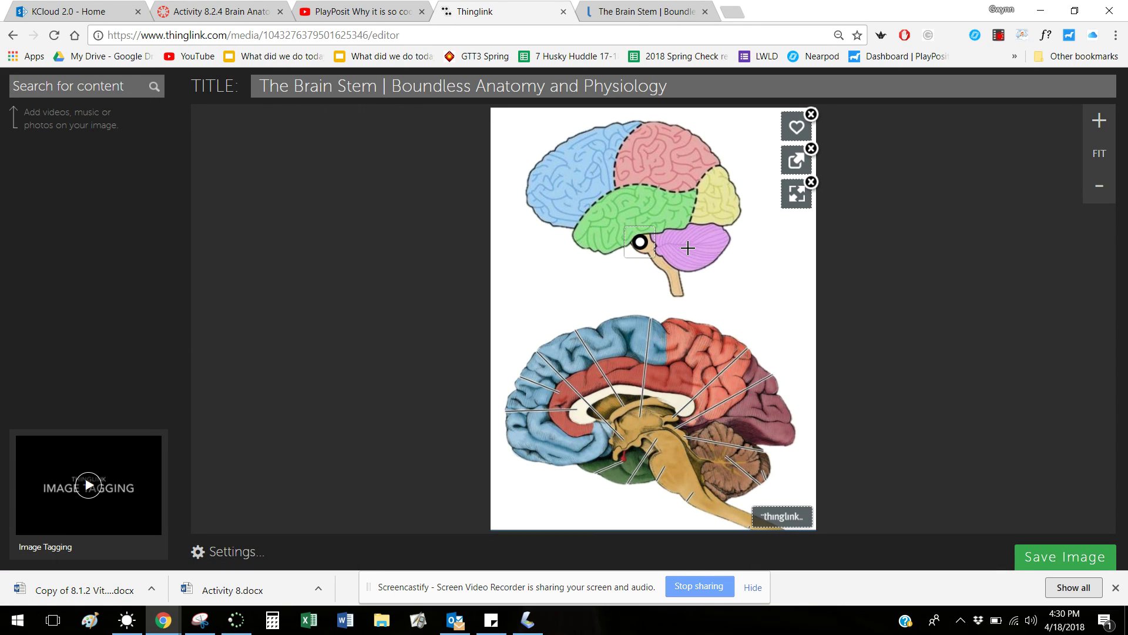
Place a new tag on the purple cerebellum region, dismiss the image picker, and return to the brain stem article
click(690, 244)
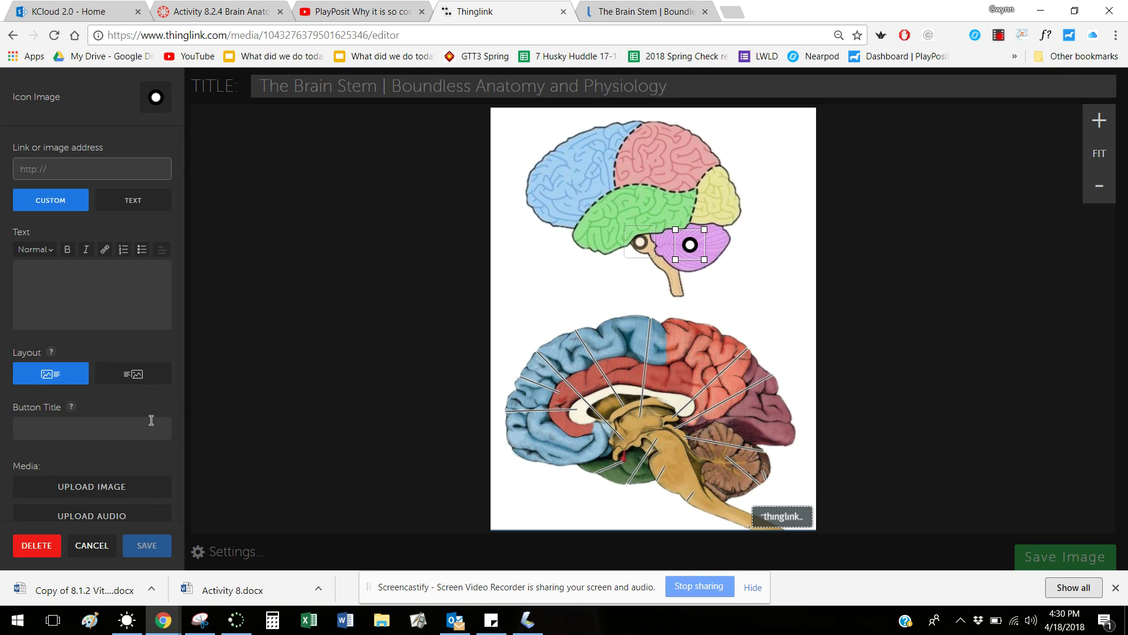
click(136, 521)
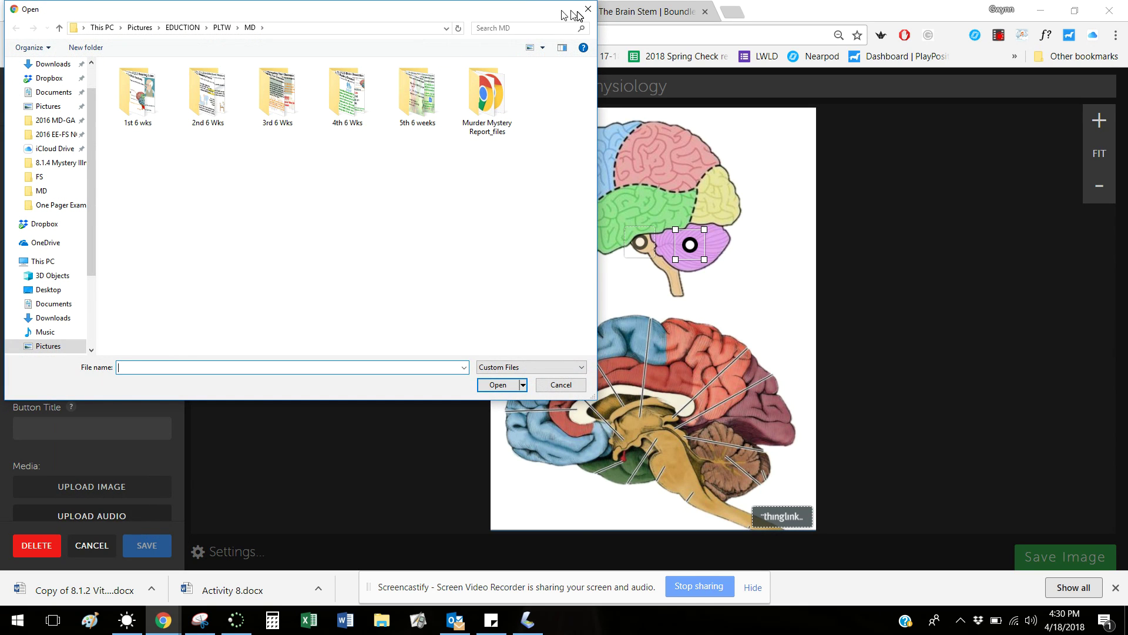
click(585, 10)
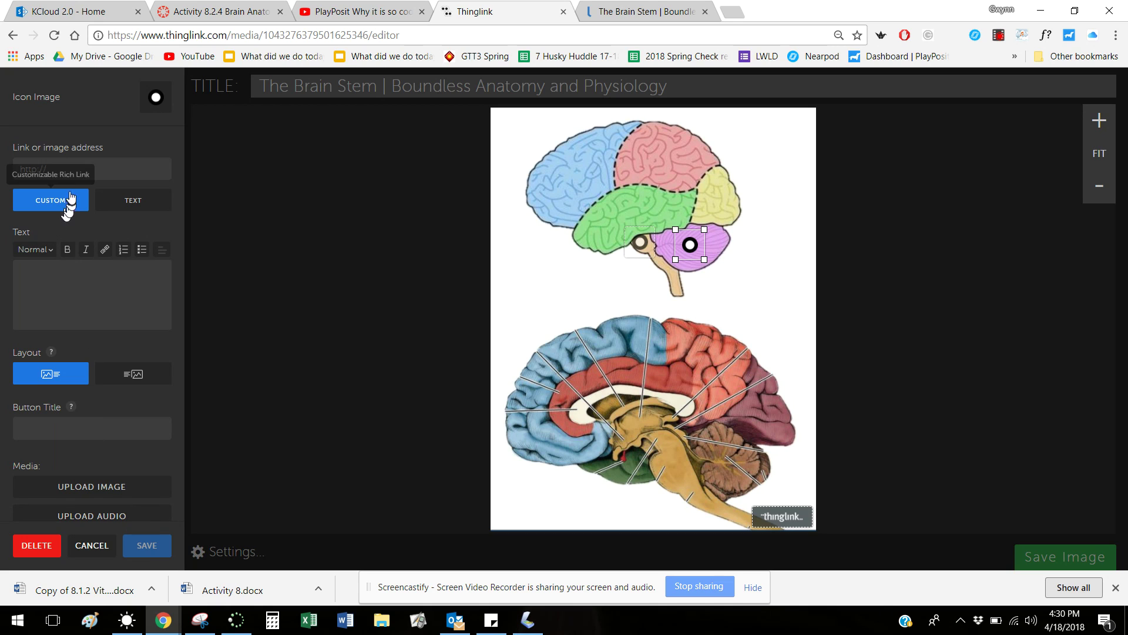
click(691, 12)
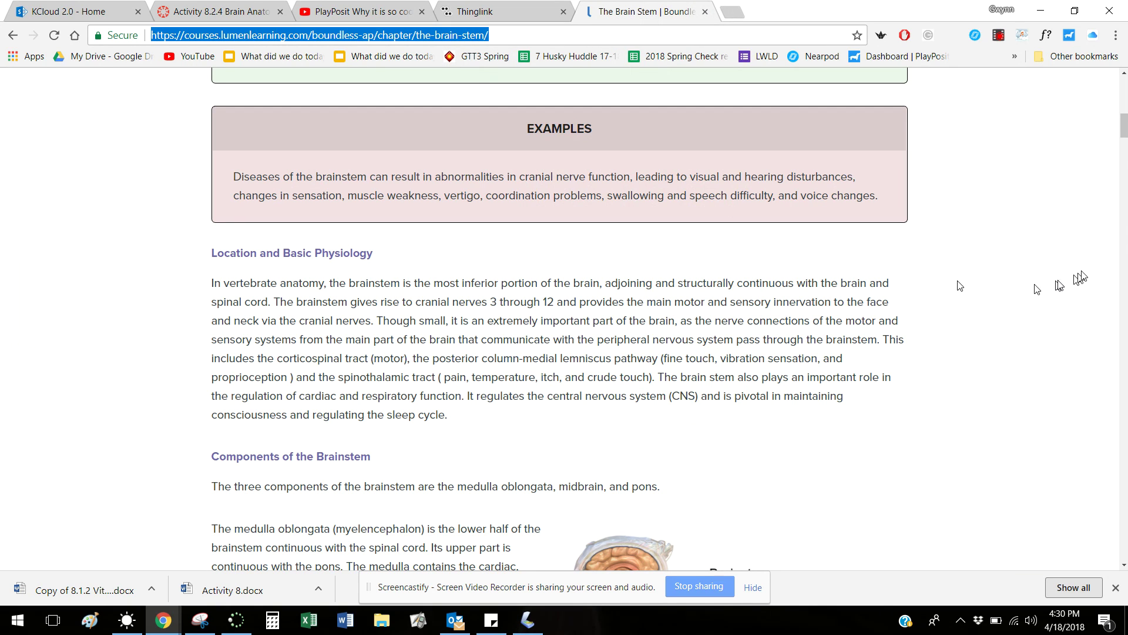
Search Google videos for 'cerebellum function' and open Study.com's 'Cerebellum: Definition & Function' lesson
drag(1123, 134, 1120, 97)
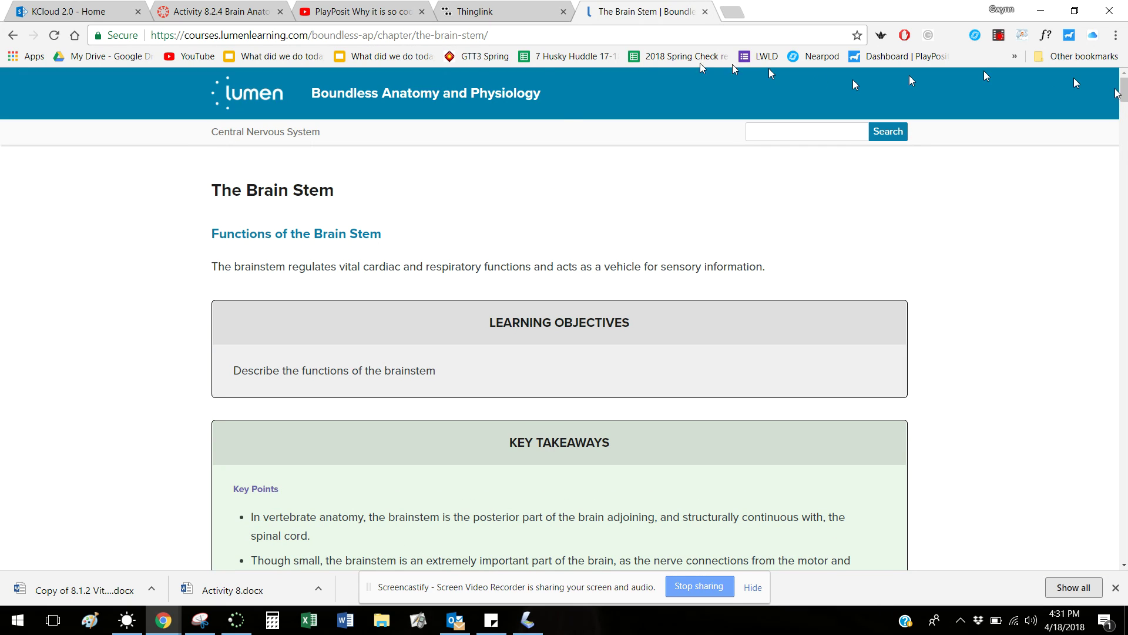
click(12, 35)
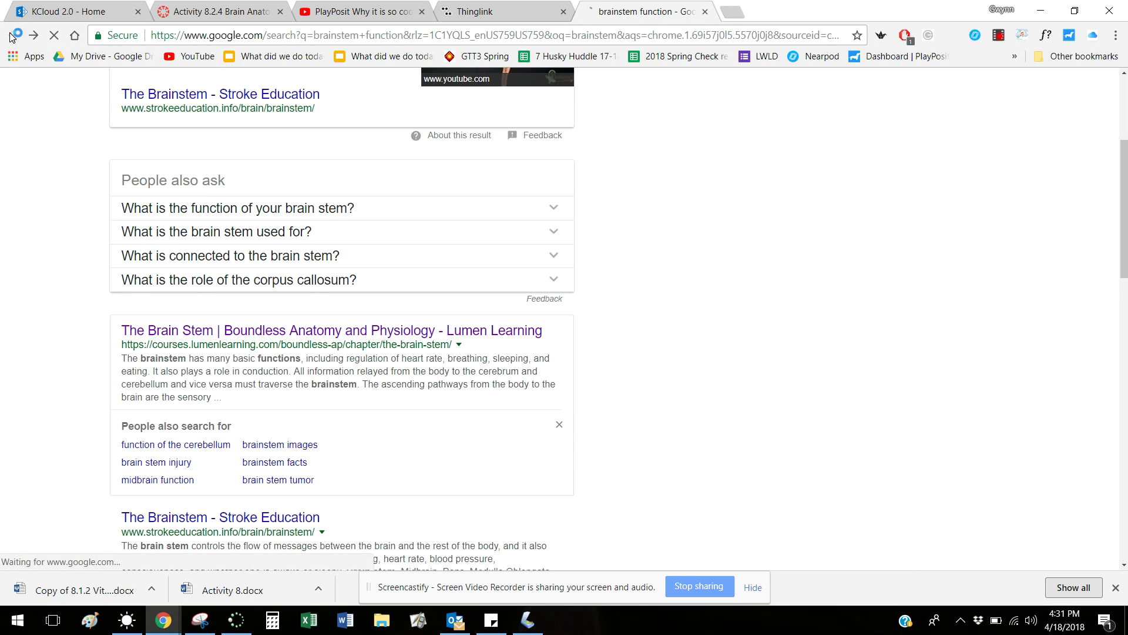
click(12, 36)
click(382, 287)
text(cebellum)
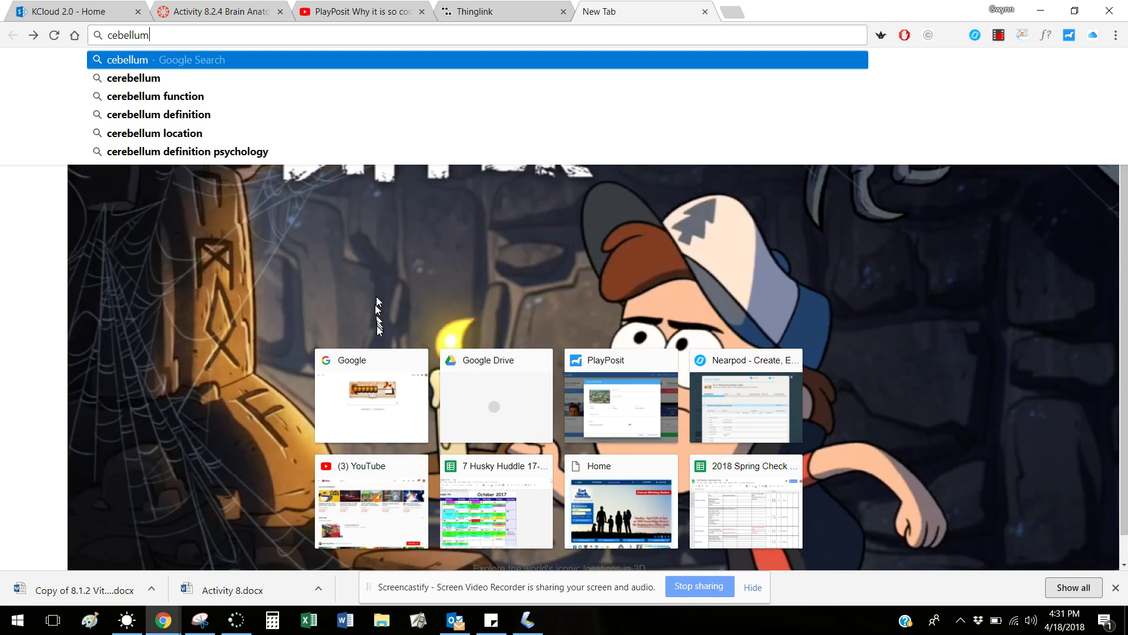
click(184, 96)
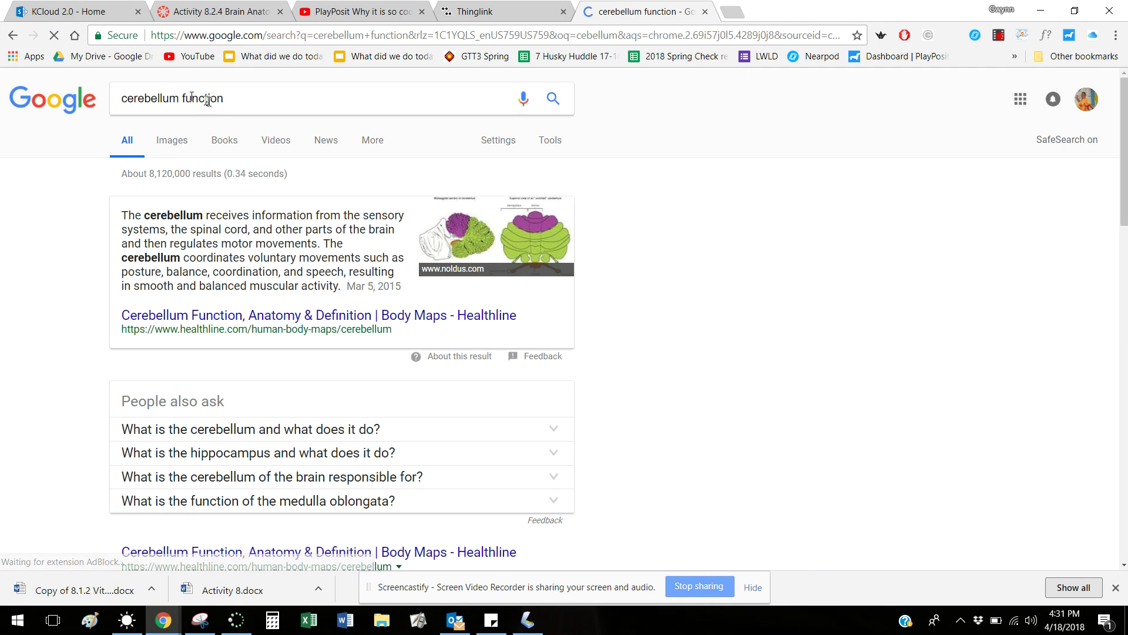
click(269, 144)
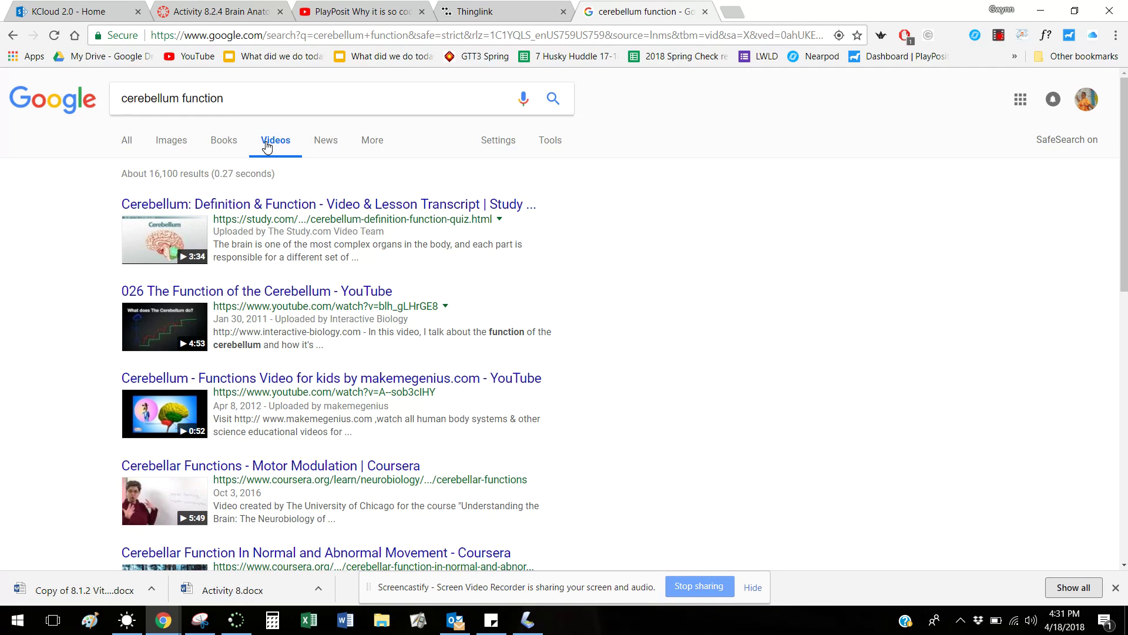
click(262, 211)
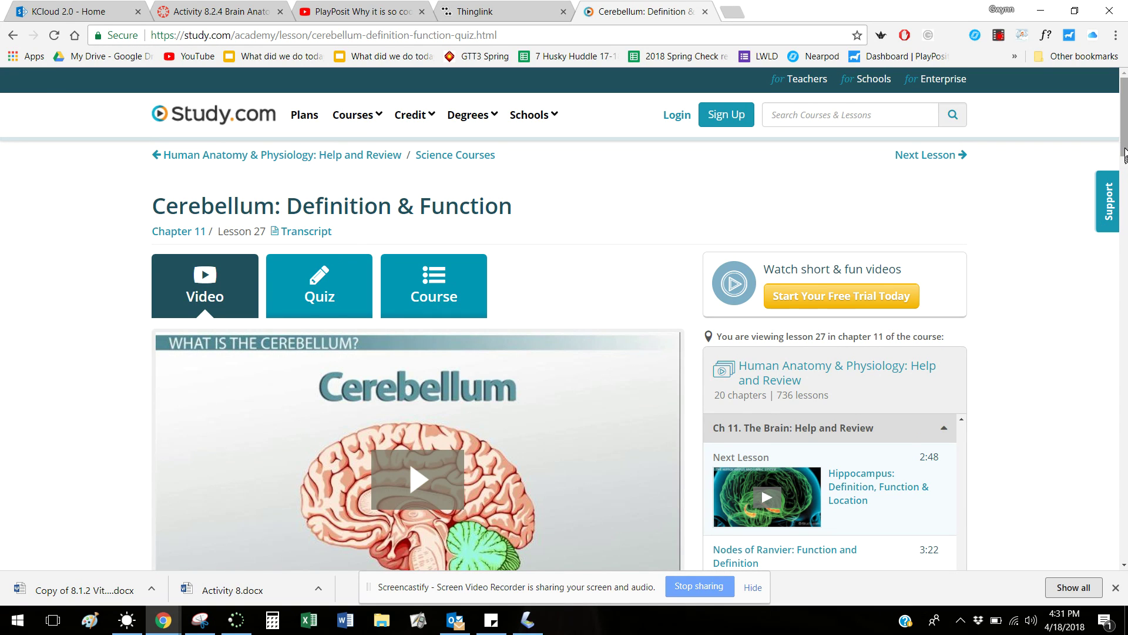
Play and then pause the Study.com cerebellum lesson video
drag(1125, 155, 1124, 188)
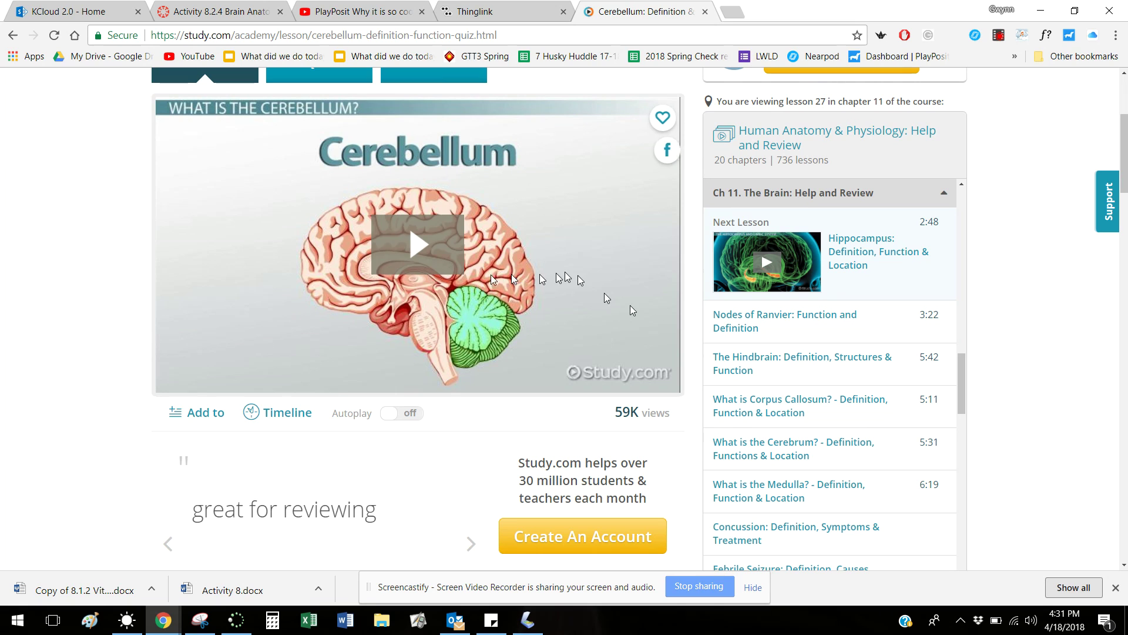
click(414, 247)
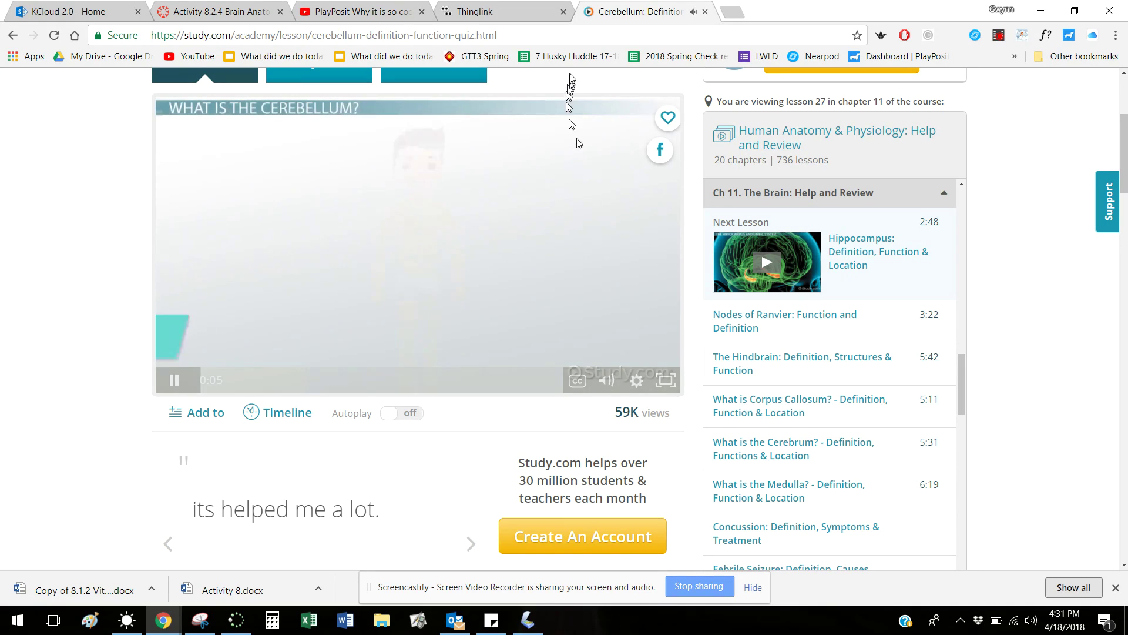
click(175, 381)
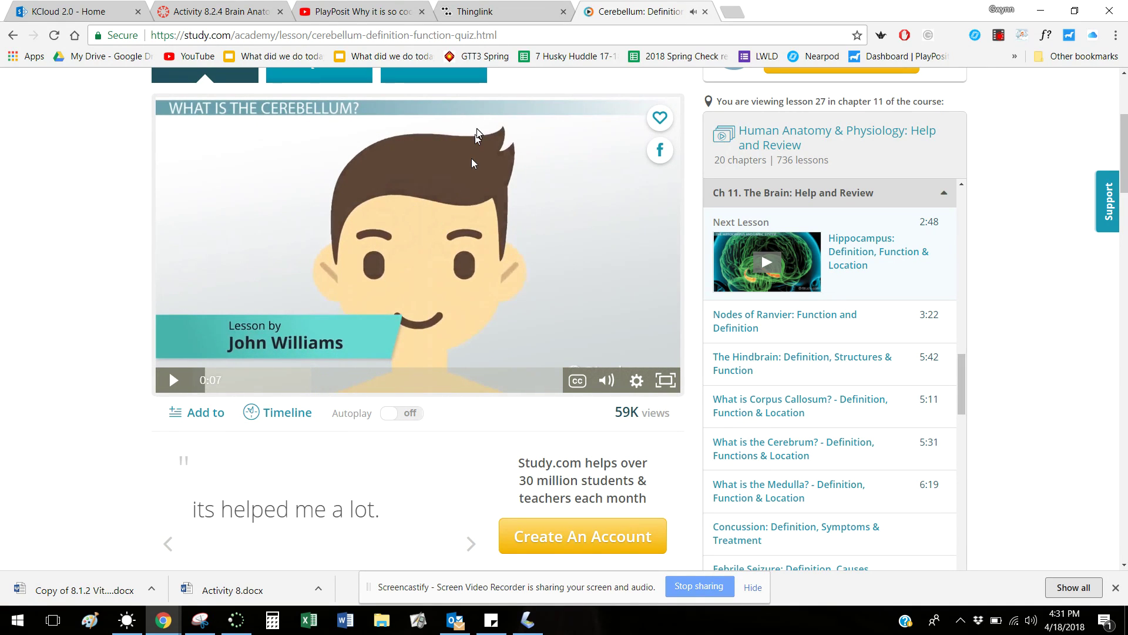
Copy the cerebellum lesson's web address and bring it back to the ThingLink tag's link field
click(514, 14)
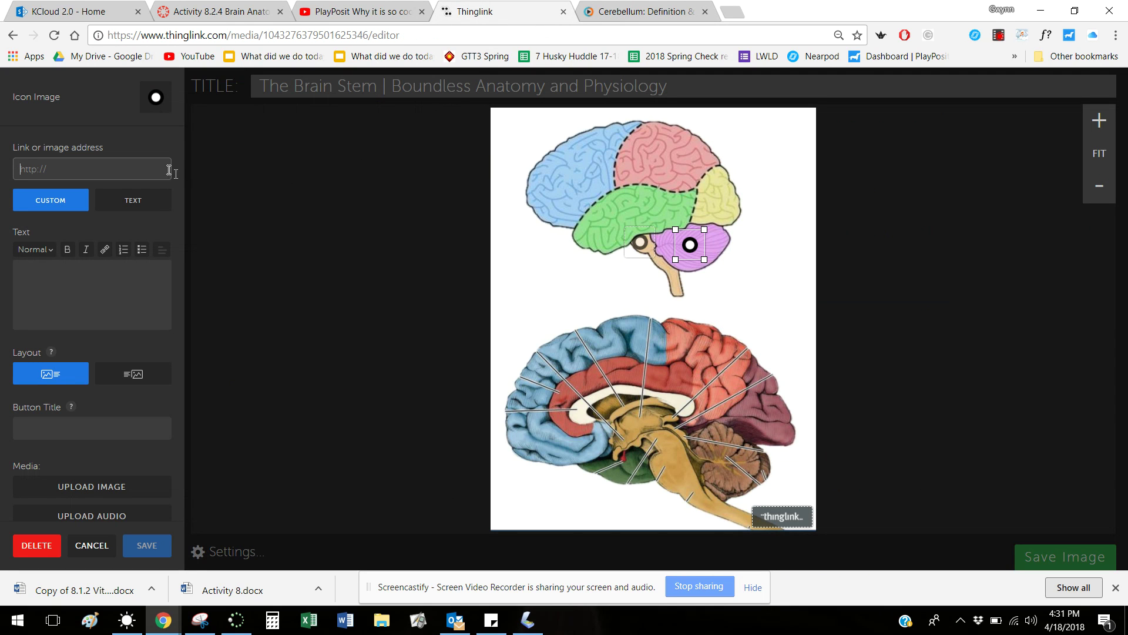
click(605, 14)
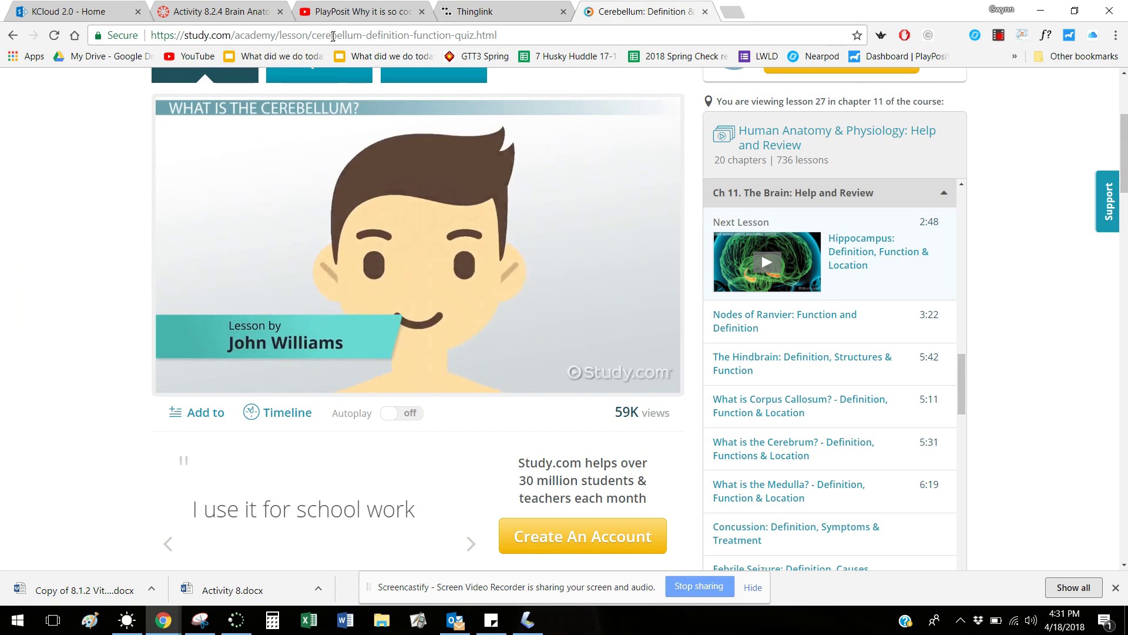
right_click(334, 38)
click(284, 37)
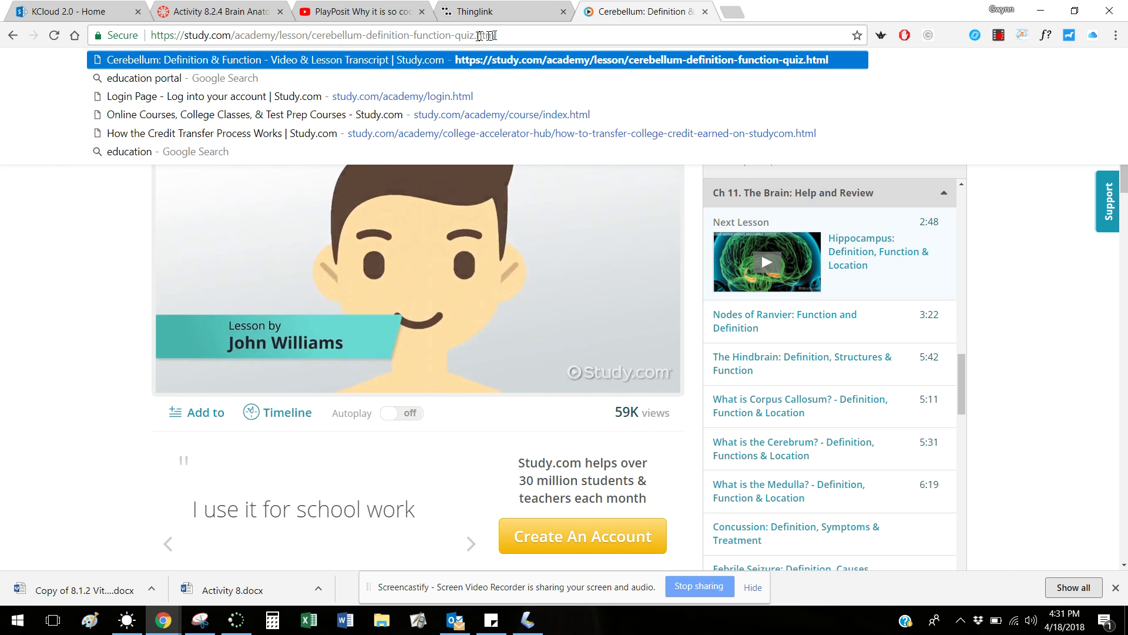
drag(498, 36, 147, 37)
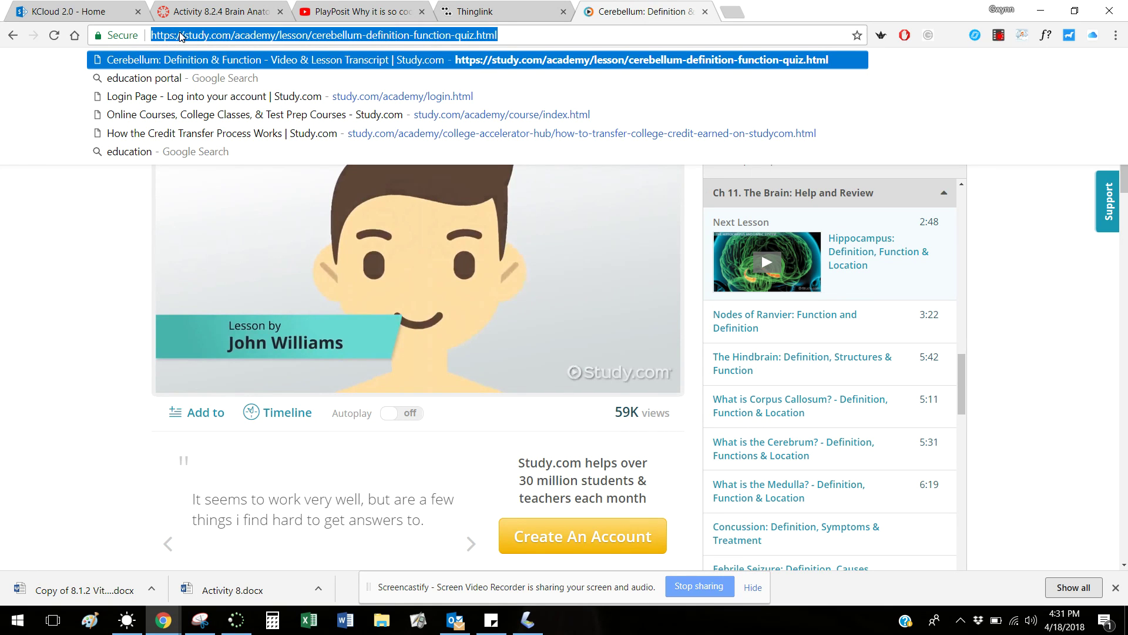
right_click(181, 37)
click(203, 84)
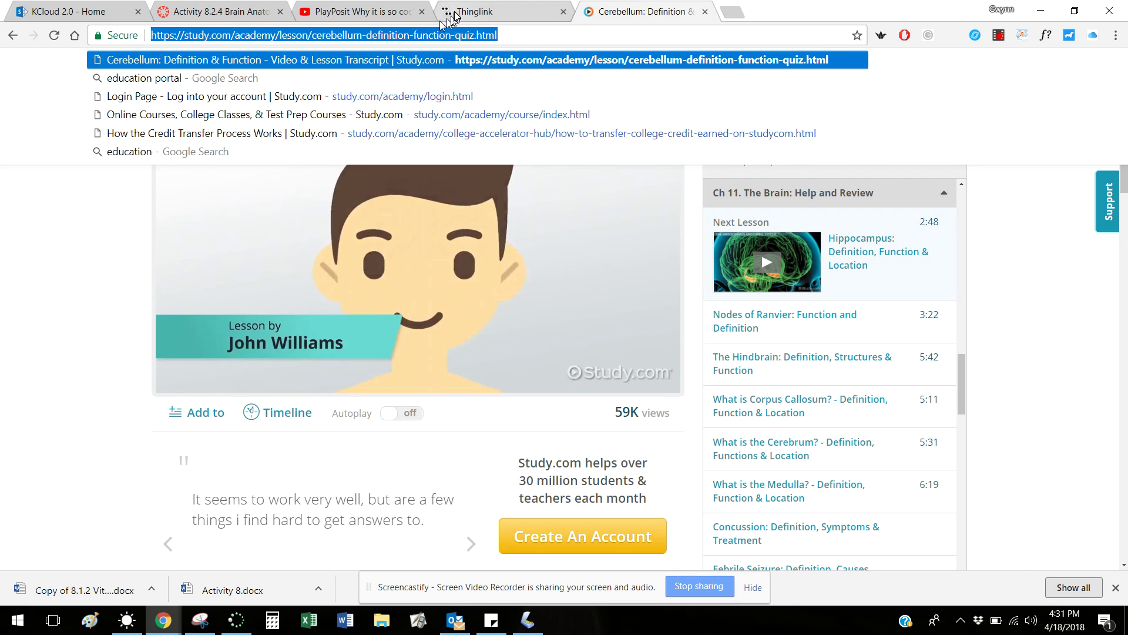
click(455, 13)
right_click(94, 170)
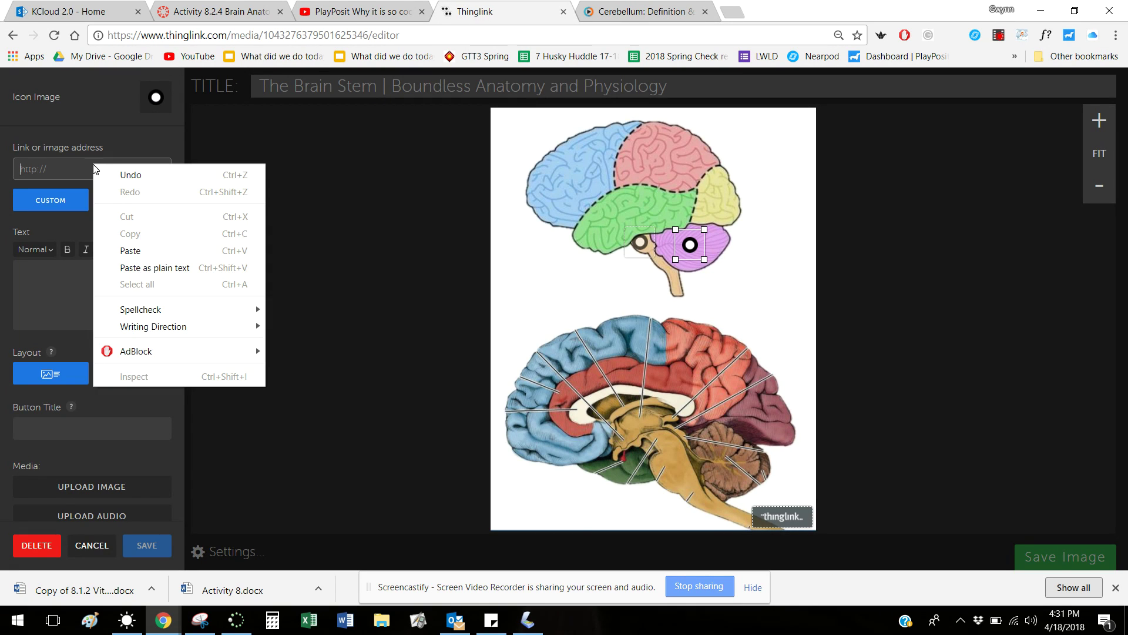
Paste the Study.com URL as the cerebellum tag's link, add the note 'watch from 2:27 to 3:35', and save
click(130, 250)
click(134, 288)
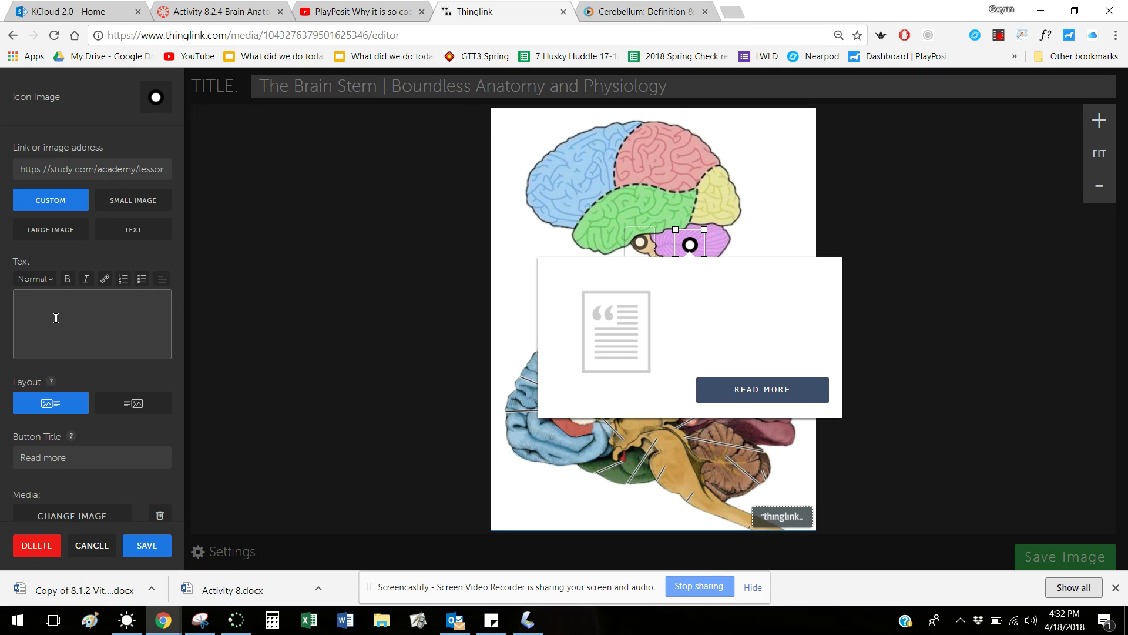
text(from 2)
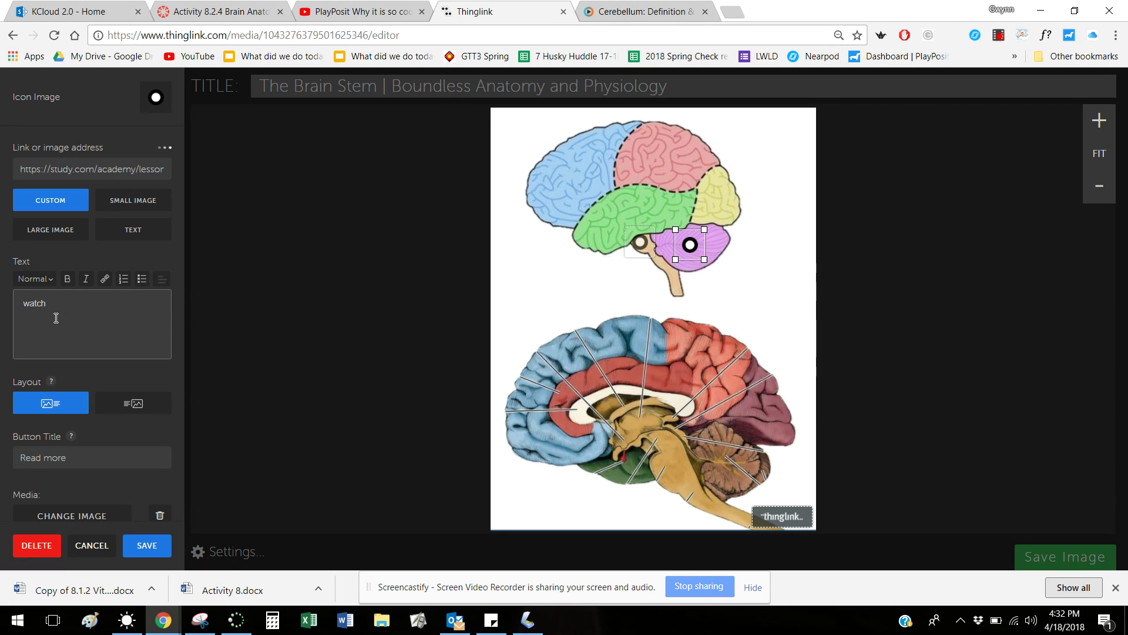
text(:27 to)
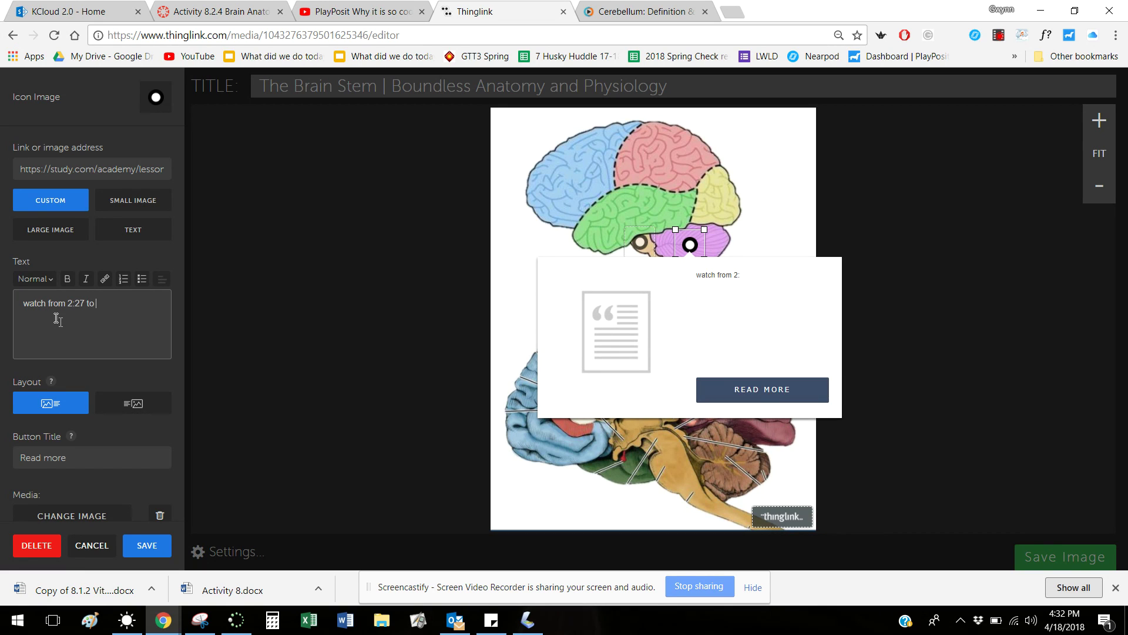
text( 3:35)
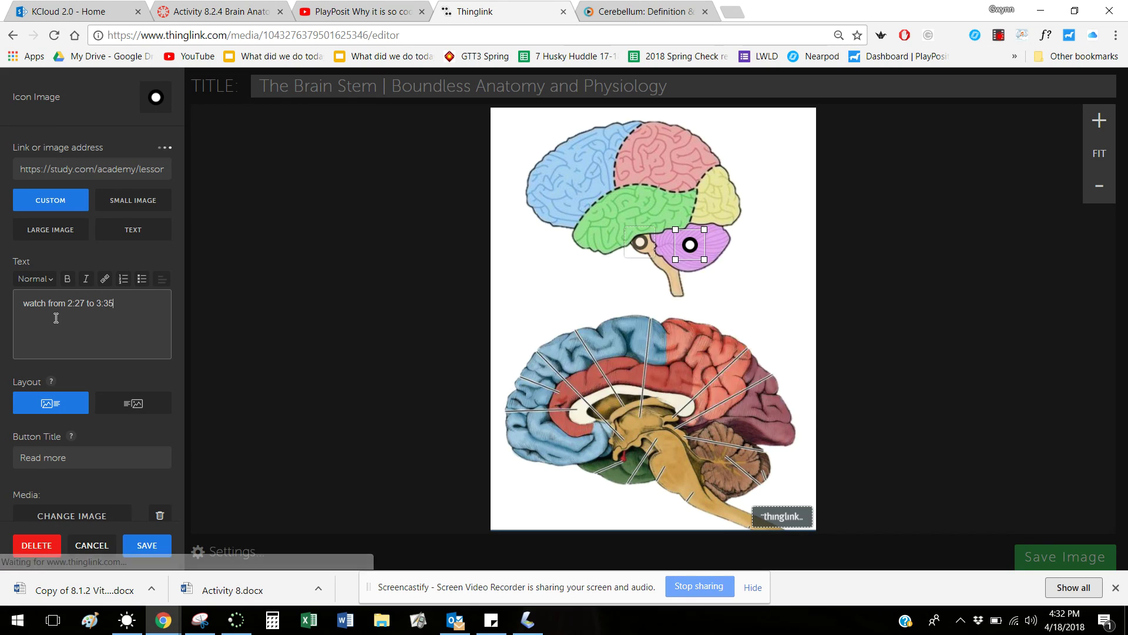
click(155, 551)
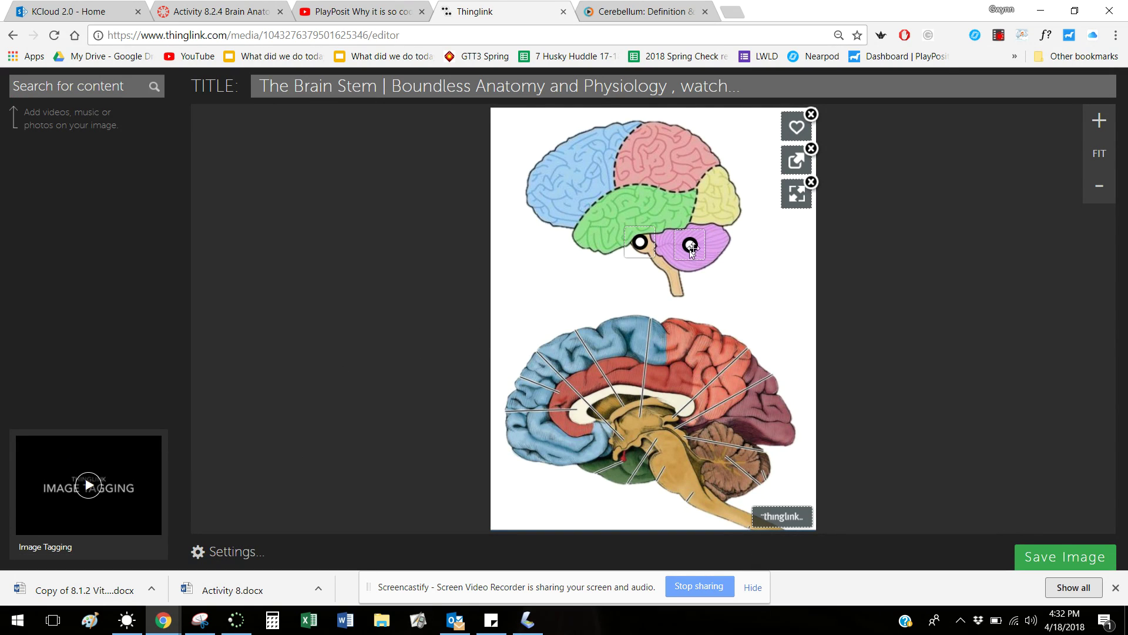
Change the brain stem tag's button title from 'Read more' to 'Brain stem', save, and add a tag right of the cerebellum
click(711, 198)
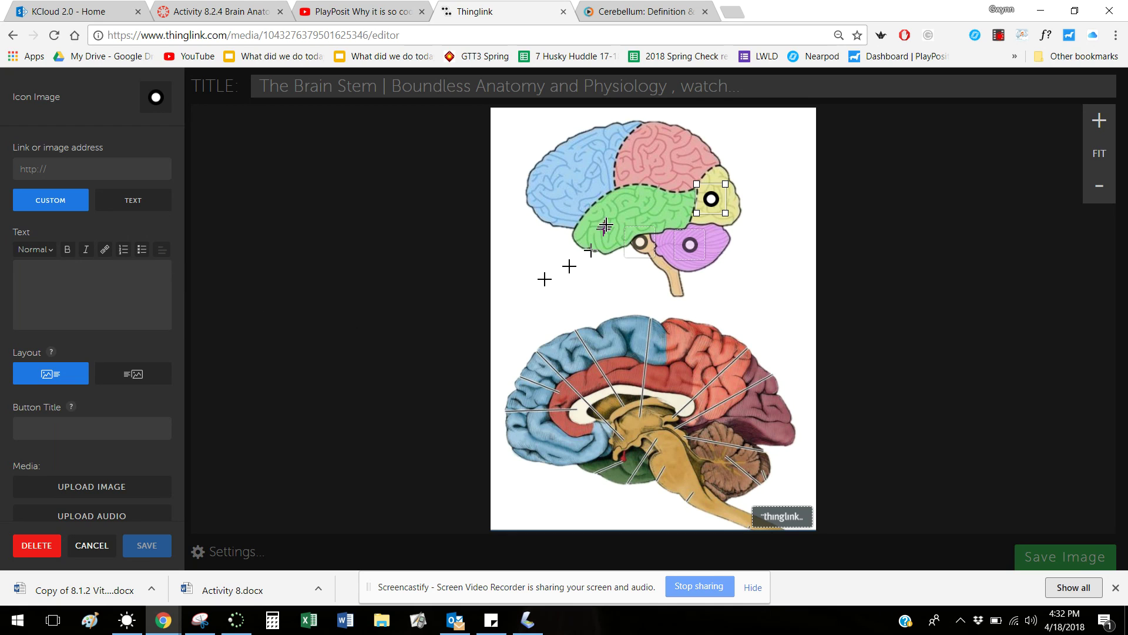
click(641, 241)
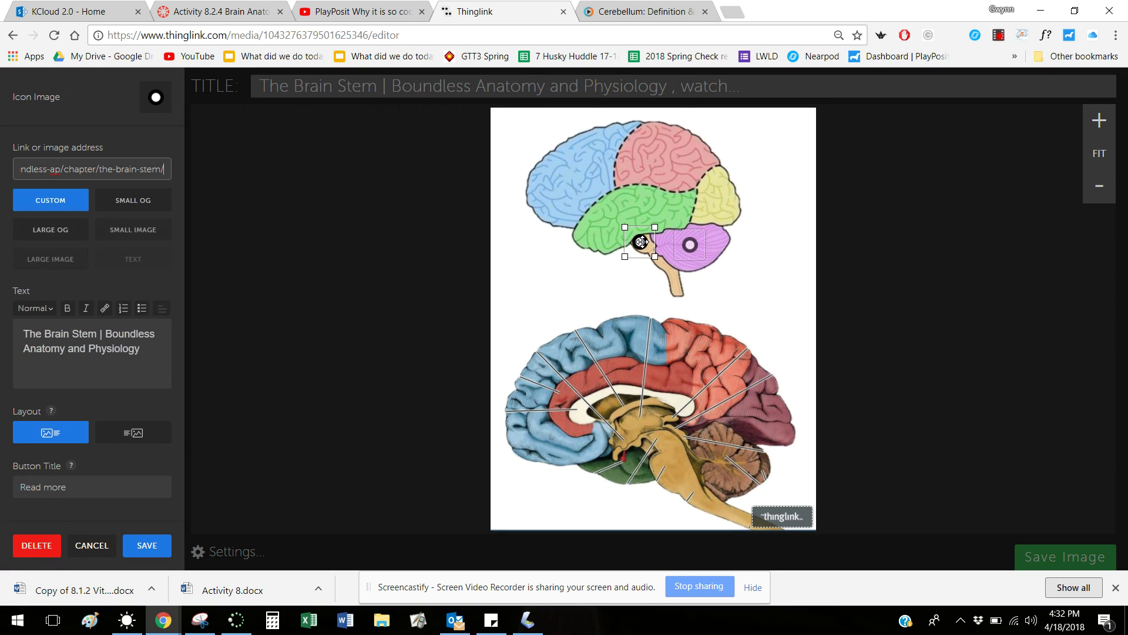
mouse_move(641, 241)
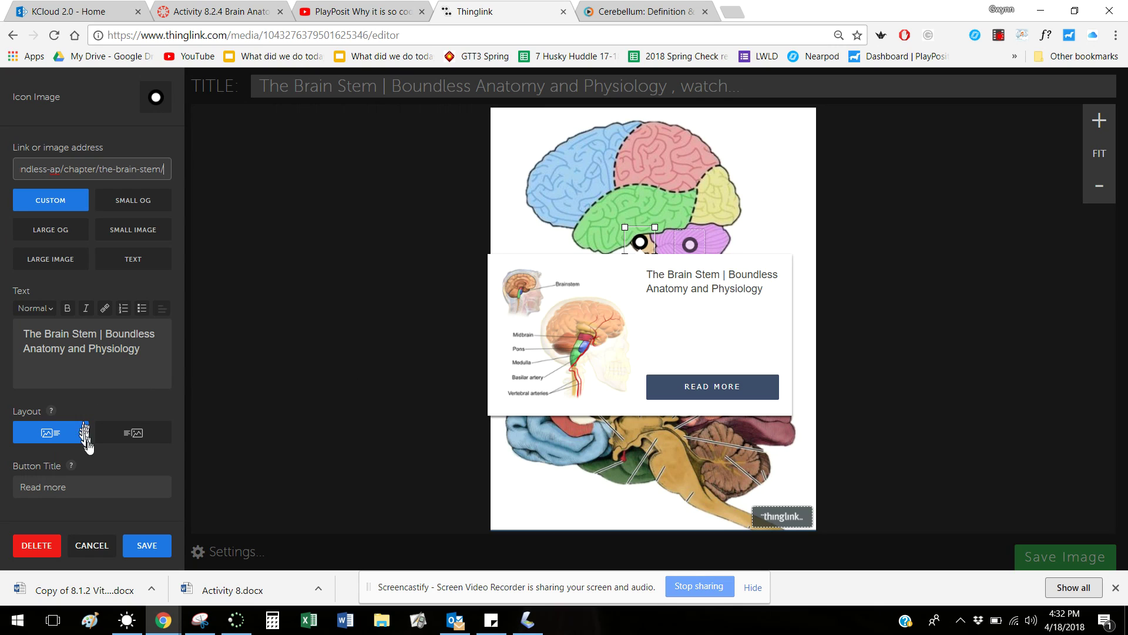
click(83, 487)
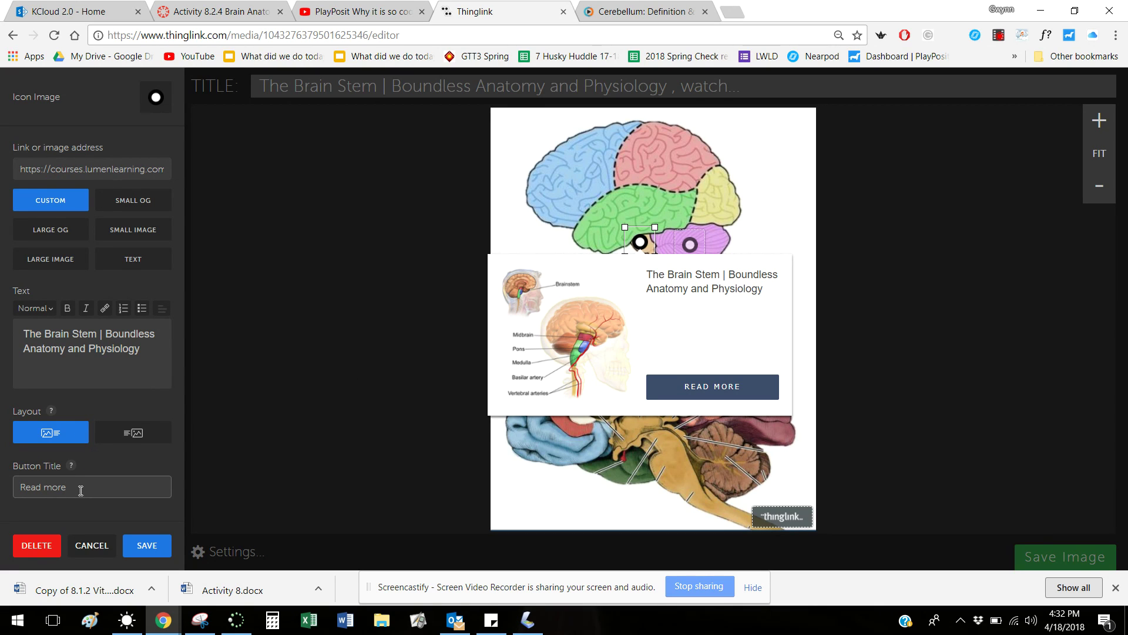
drag(63, 491, 24, 491)
text(W)
text(rain)
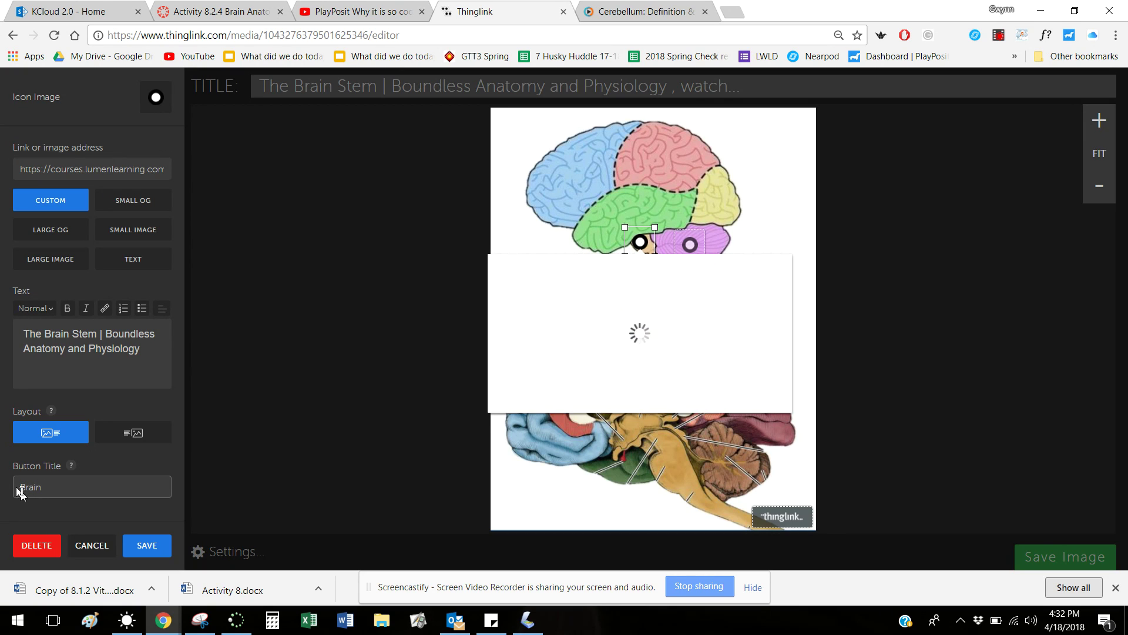
text( stem)
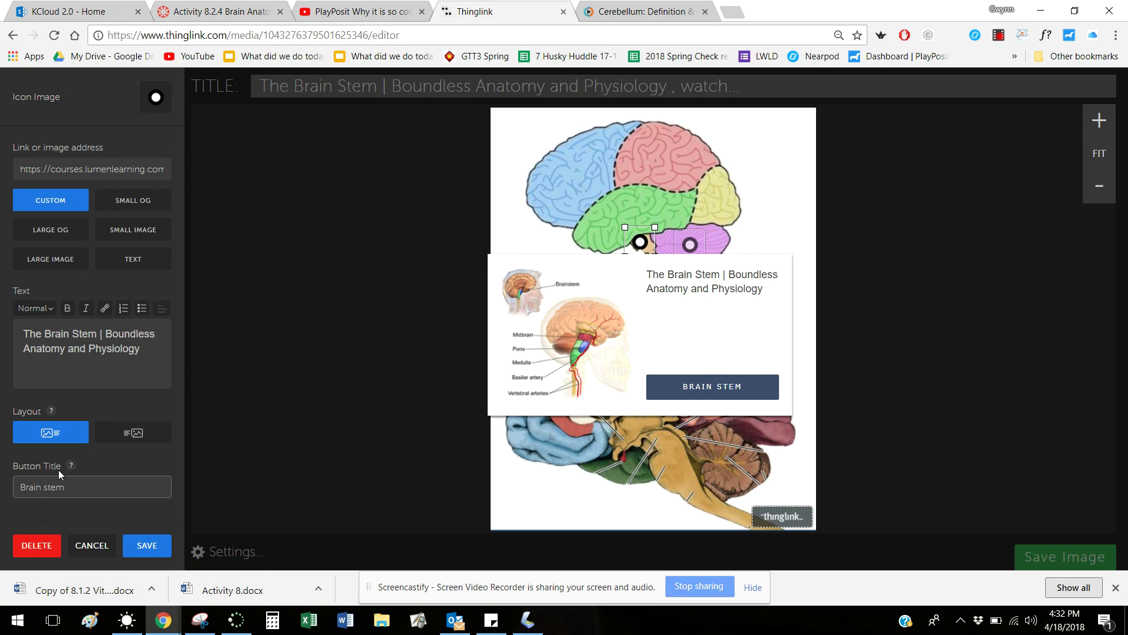
click(145, 545)
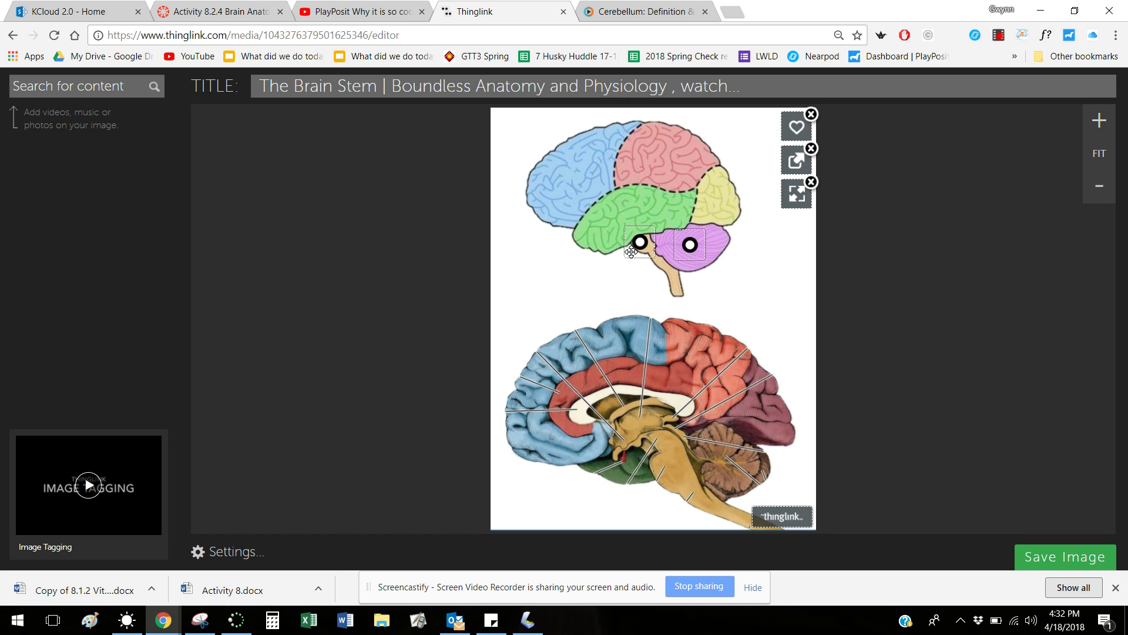
click(746, 251)
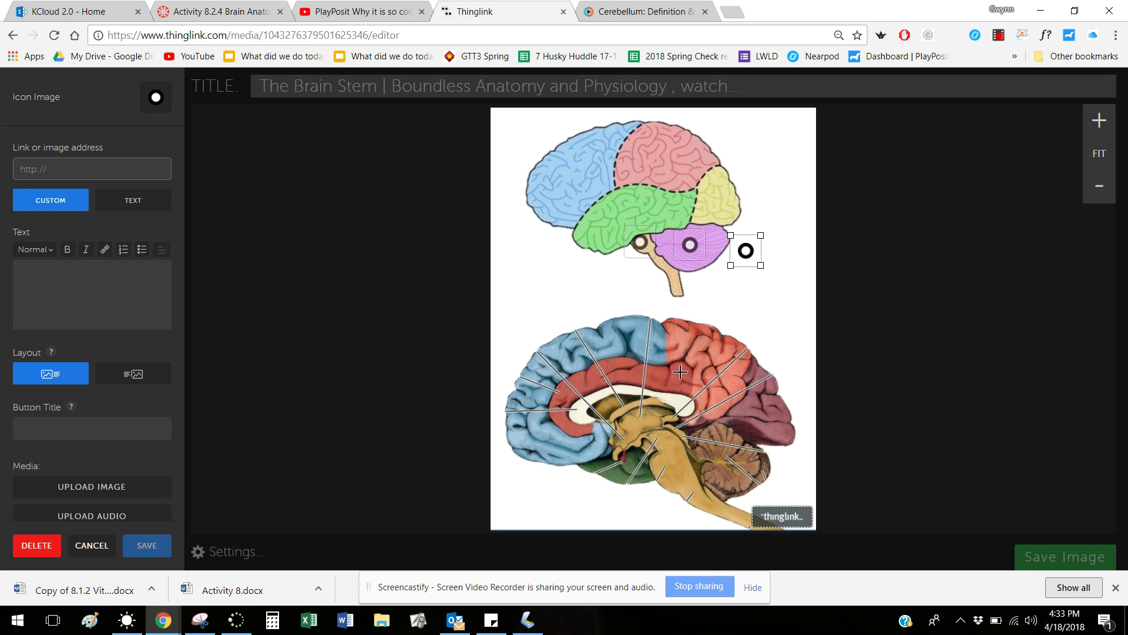
Switch back to the Canvas Activity 8.2.4 assignment page
click(221, 12)
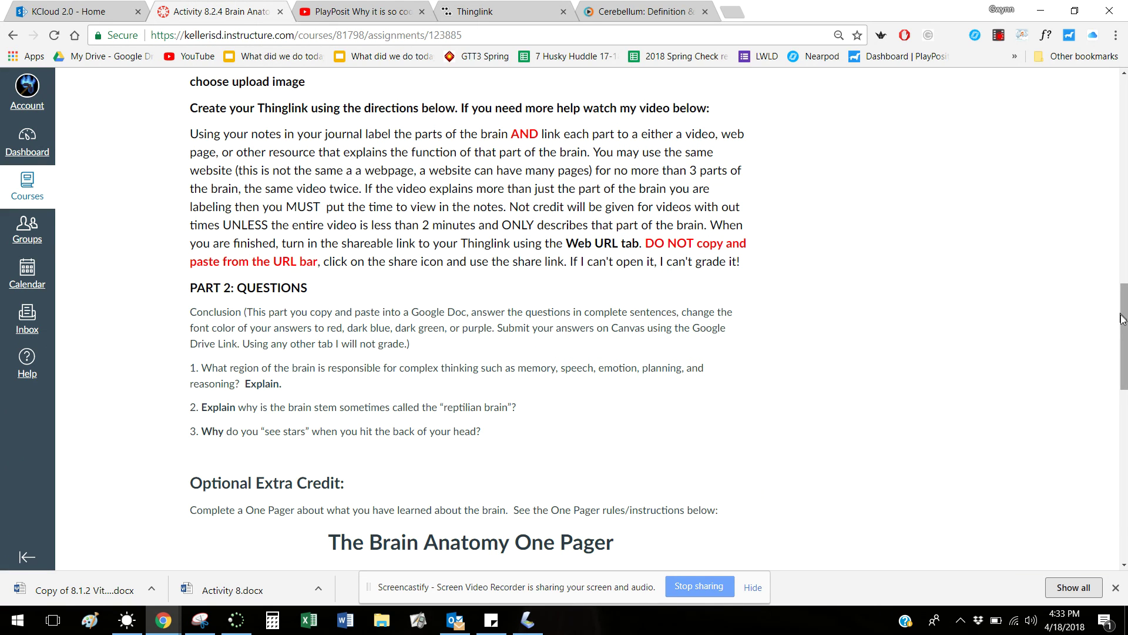
Open the Activity 8.2.4 Brain Anatomy Procedures page and scroll to the exterior brain structures list
drag(1123, 320, 1091, 559)
click(250, 544)
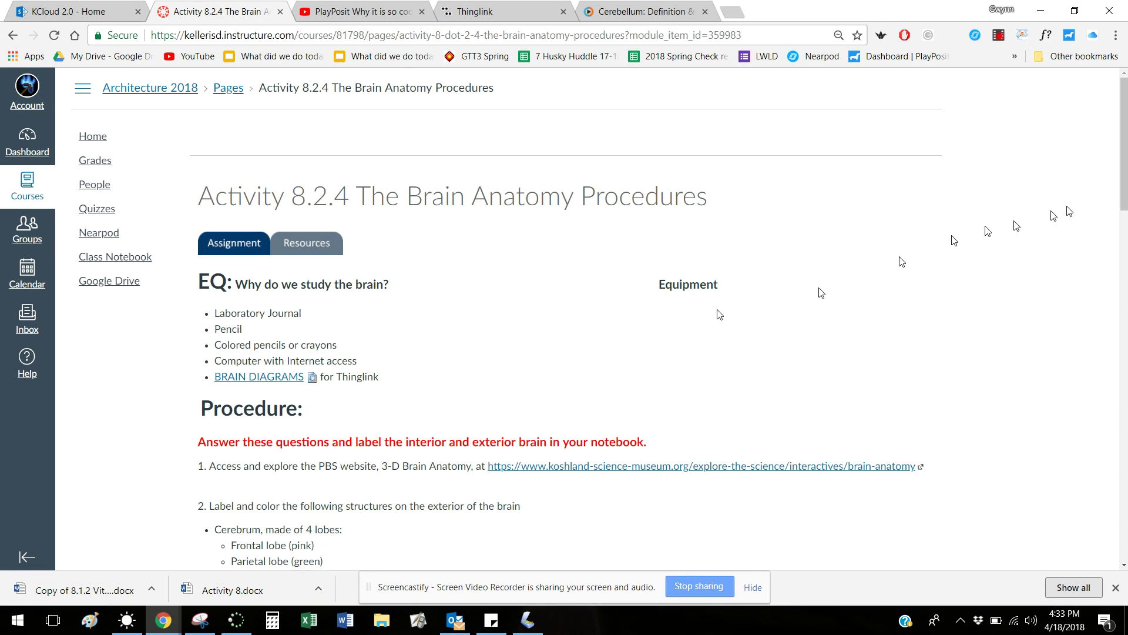
drag(1121, 177, 1035, 371)
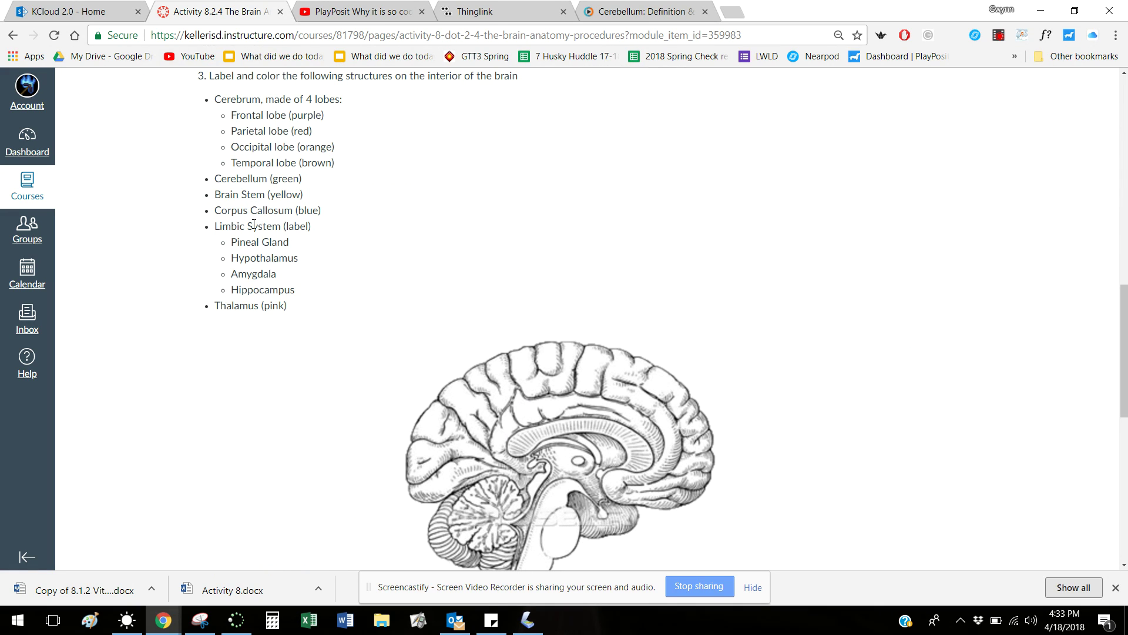
drag(1121, 370, 1121, 262)
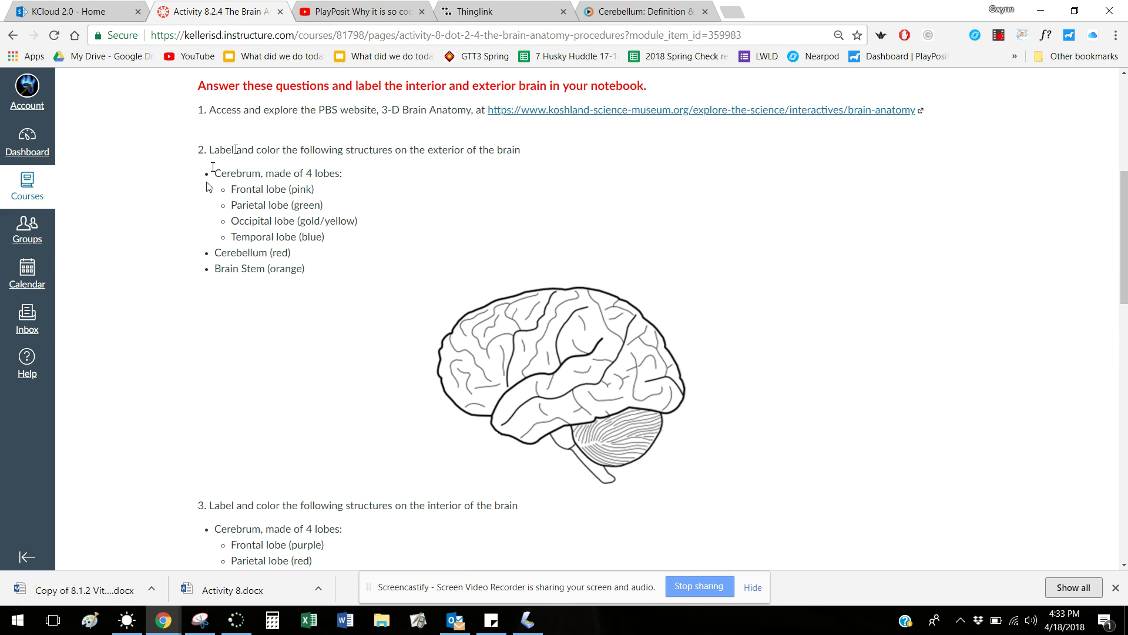